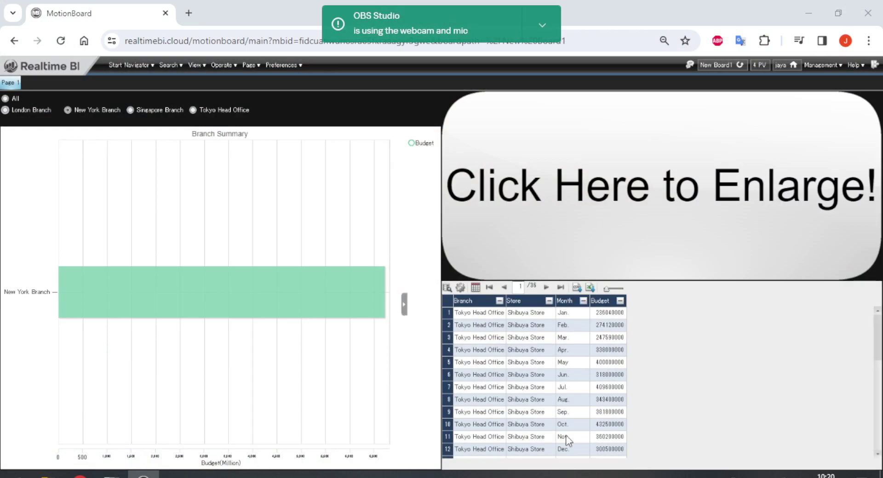
Put the dashboard board into edit mode and display all branches in the Branch Summary chart
left_click(827, 66)
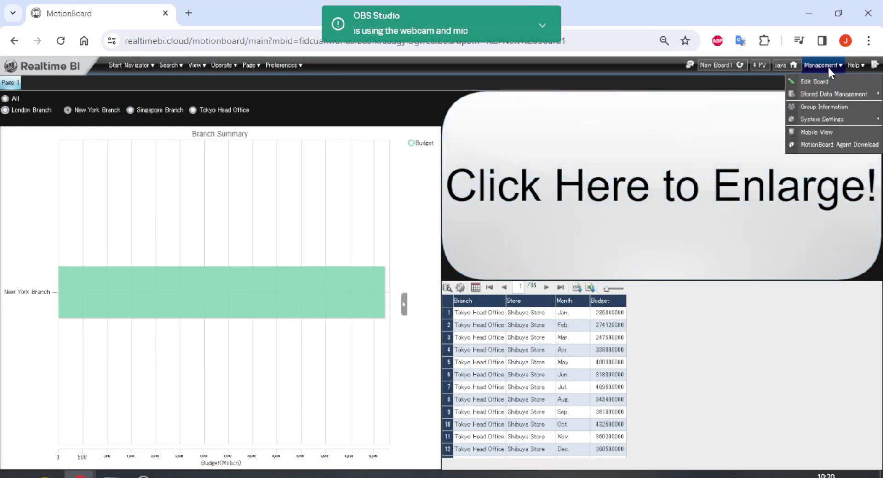
left_click(838, 78)
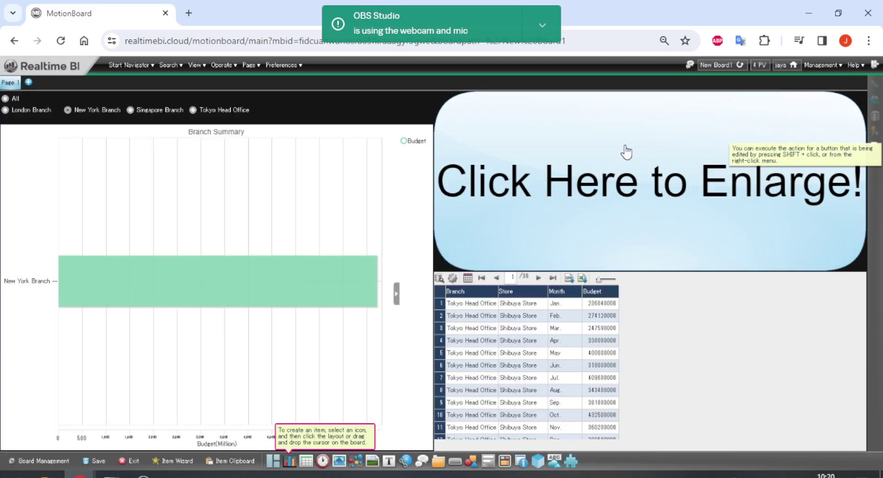
left_click(625, 151)
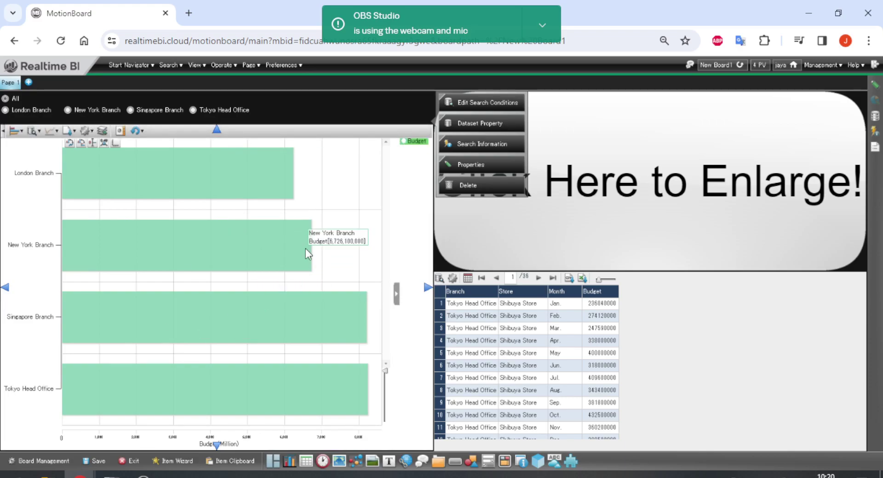
mouse_move(124, 174)
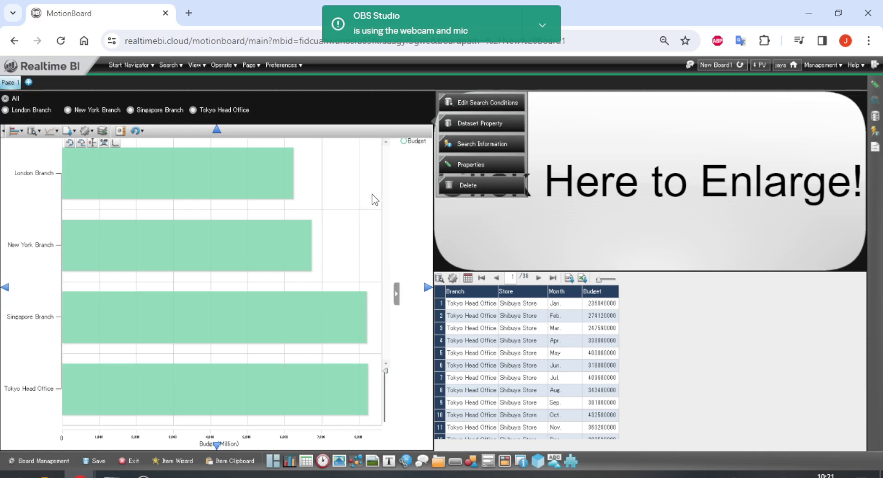
mouse_move(376, 190)
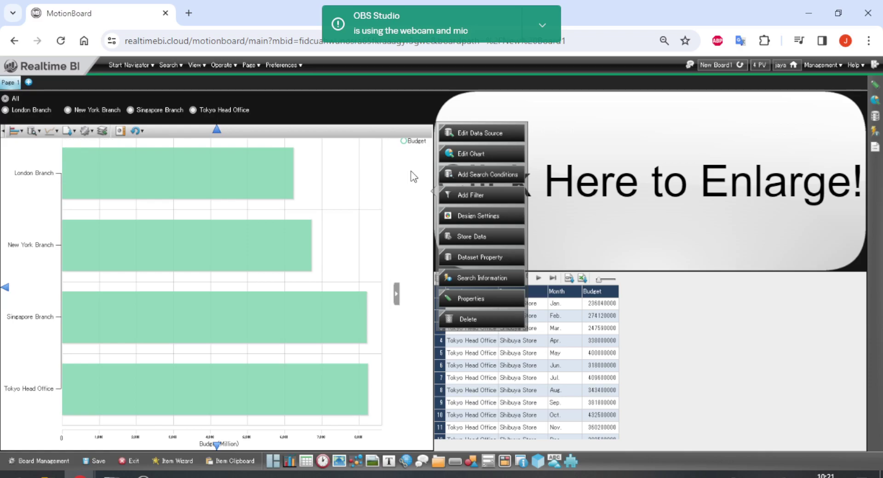
Open the Branch Summary chart's editor and item properties, and examine the chart display settings and color style options
left_click(478, 157)
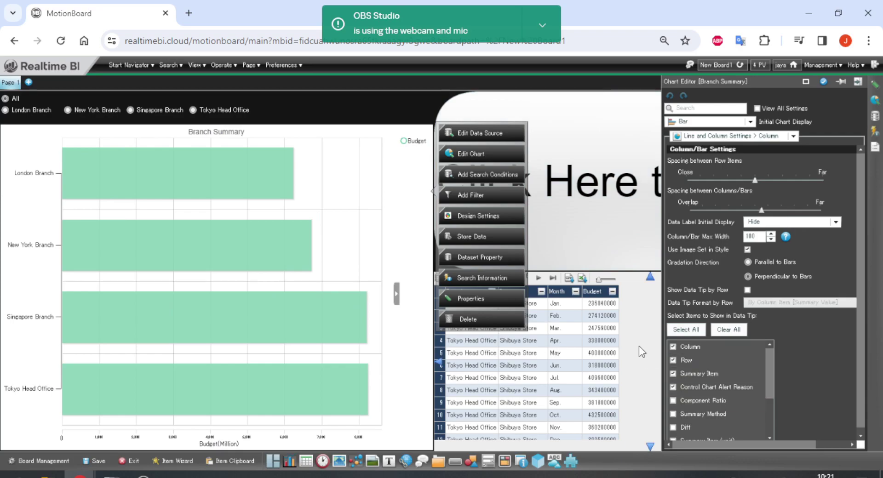
left_click(626, 349)
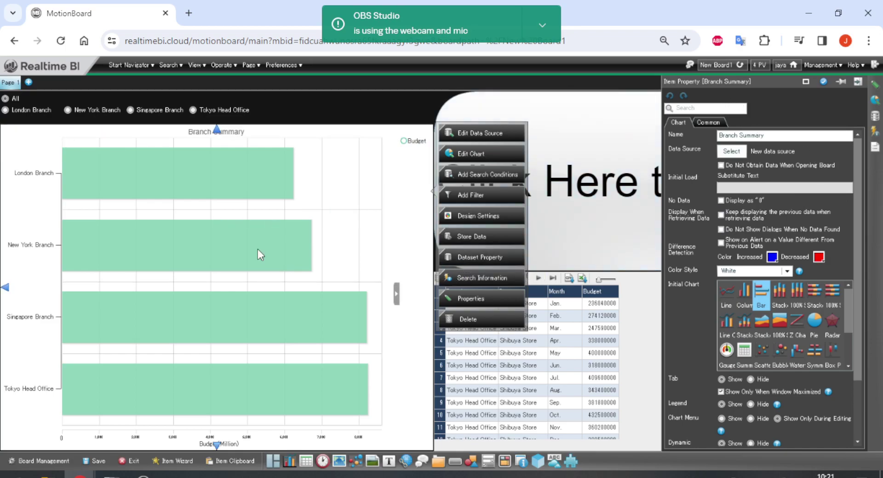
scroll(717, 212, "down", 1)
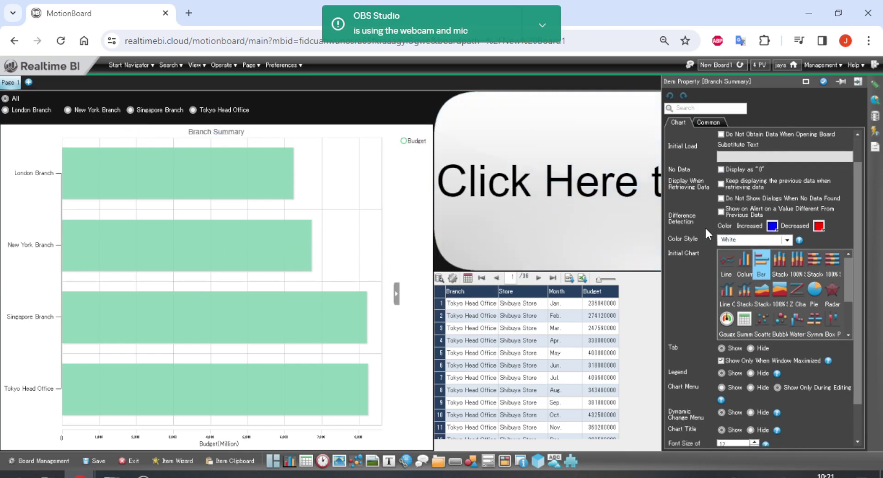
left_click(783, 224)
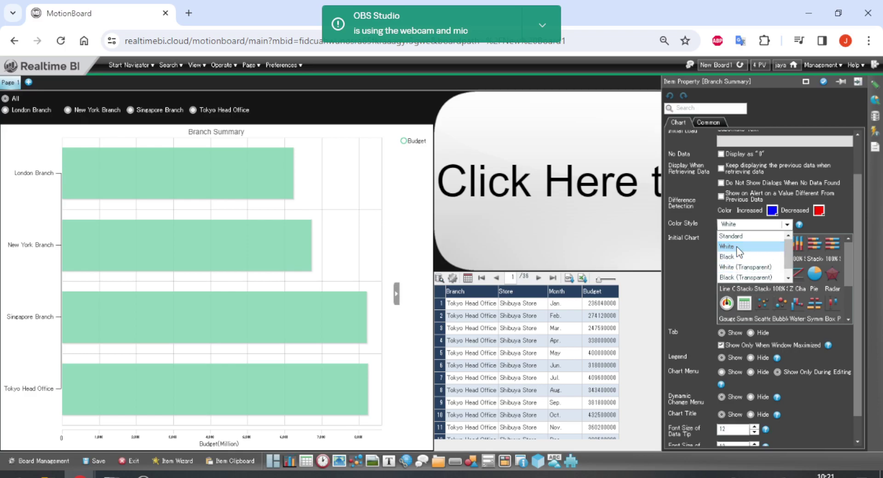
scroll(699, 267, "down", 1)
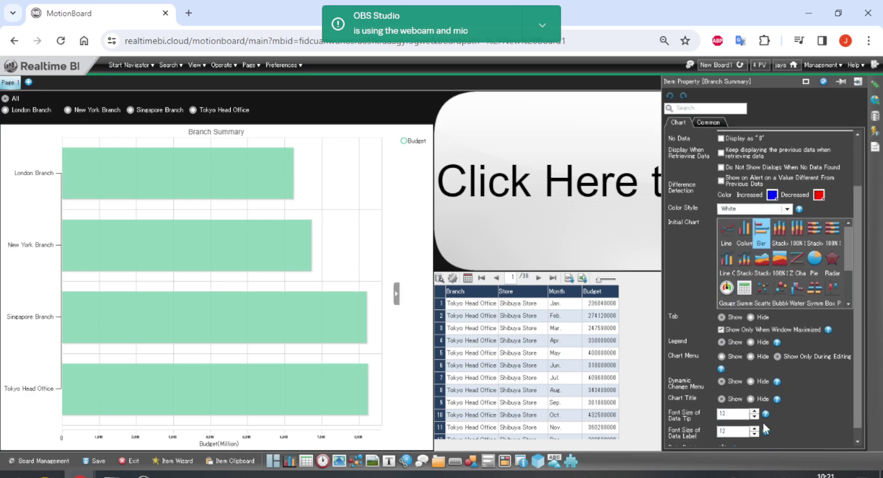
scroll(750, 395, "down", 1)
scroll(702, 365, "up", 5)
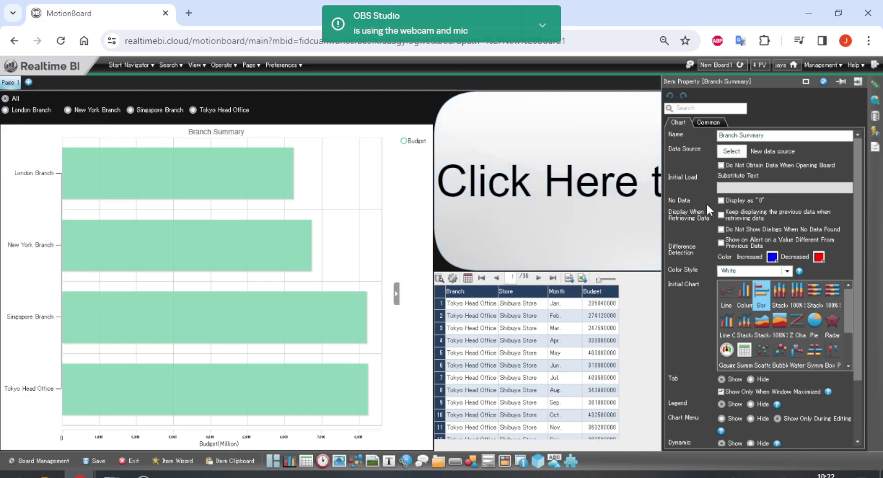
Set the Branch Summary chart's color style to Black and accept the settings reset
left_click(743, 271)
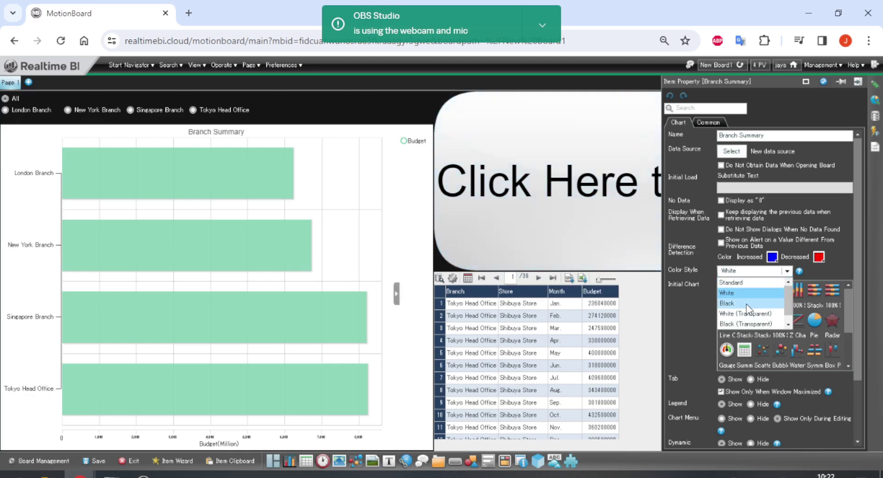
left_click(745, 303)
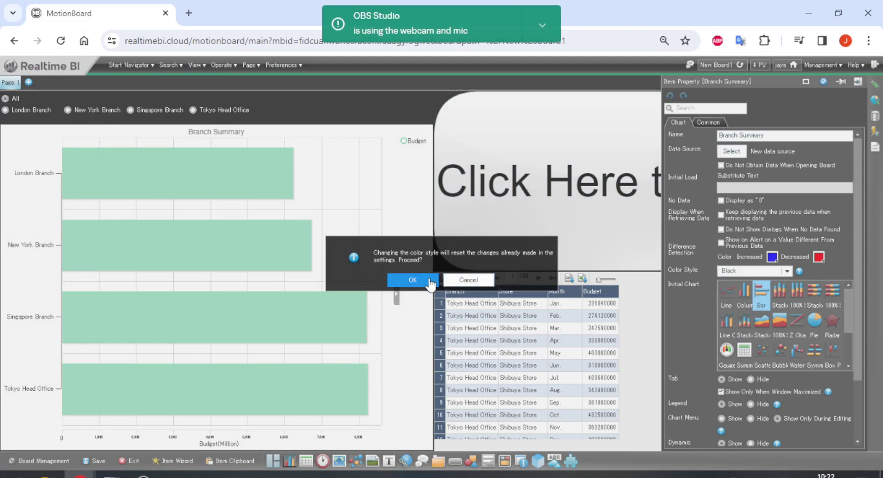
left_click(412, 280)
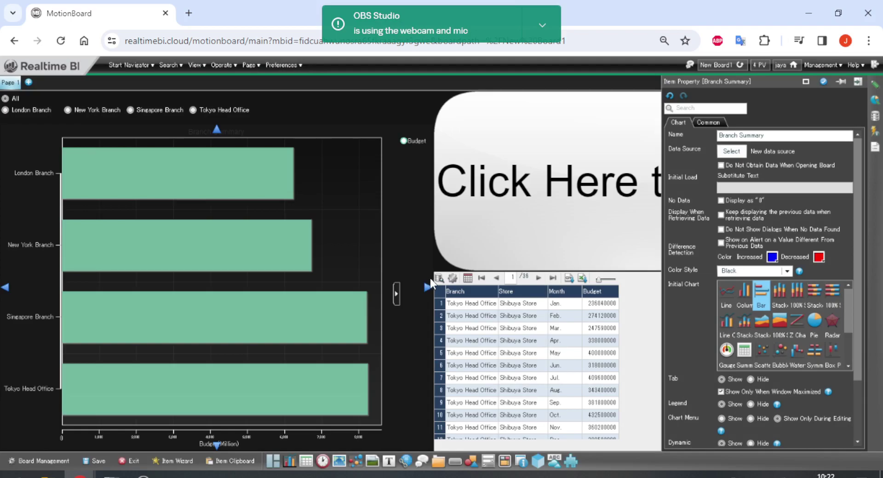
Set the Branch Summary chart's color style to Standard and accept the settings reset
left_click(778, 272)
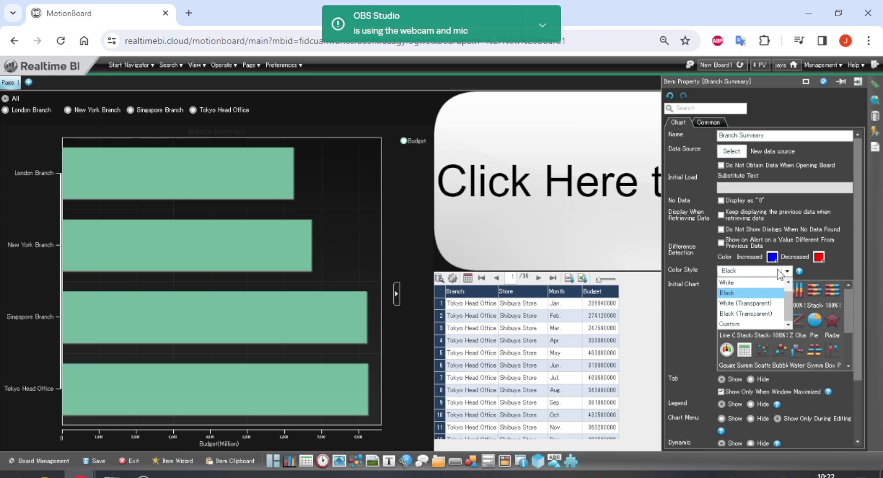
scroll(775, 282, "up", 1)
left_click(776, 282)
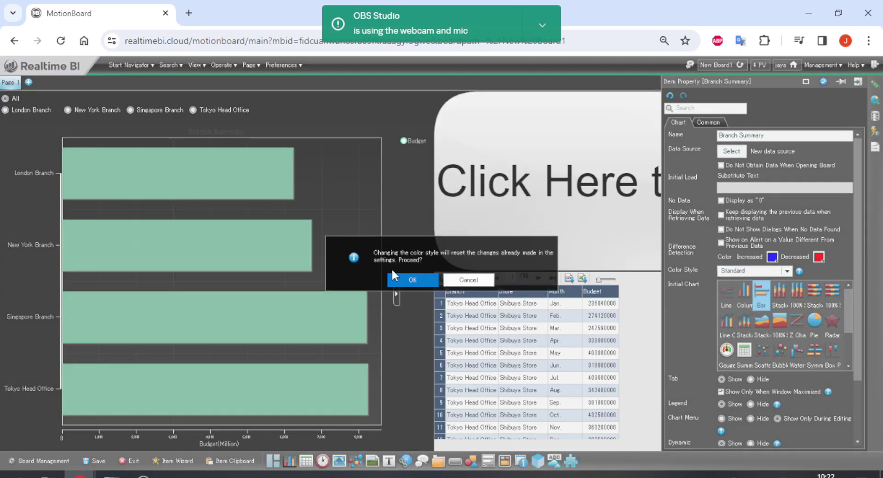
left_click(413, 280)
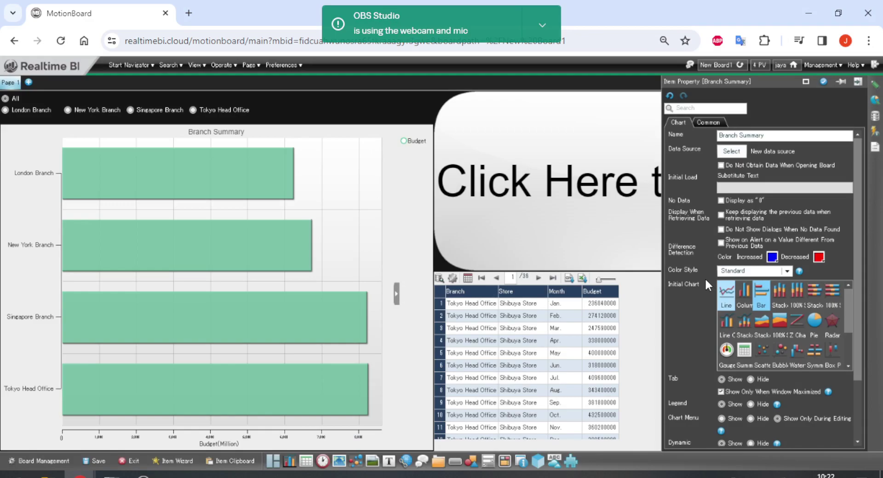
mouse_move(336, 251)
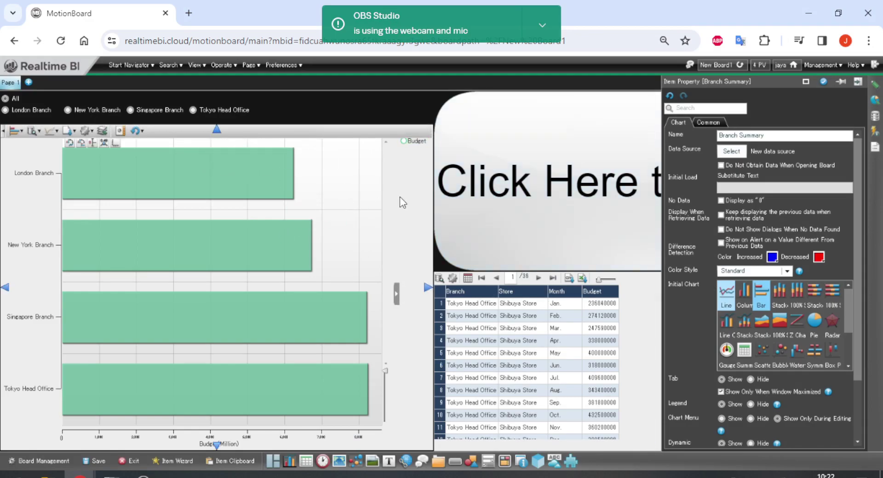
mouse_move(260, 179)
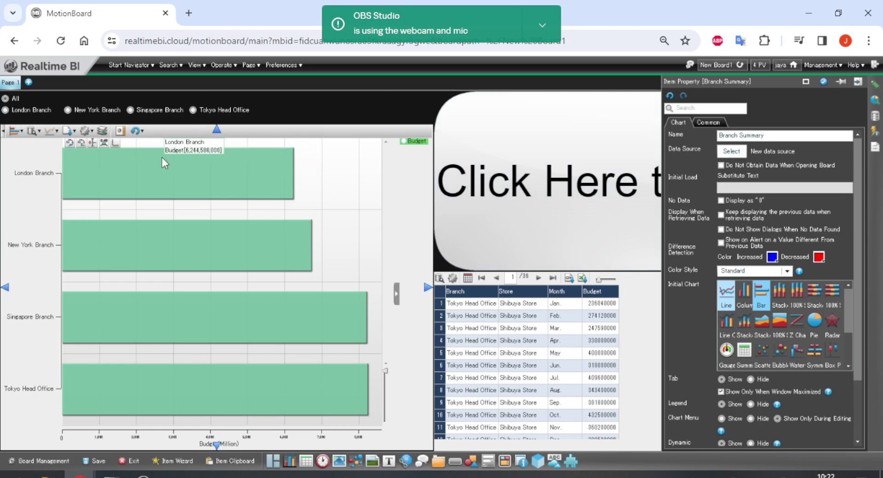
Open the Branch Summary chart's design settings and preview the Black_12 bar template
right_click(352, 198)
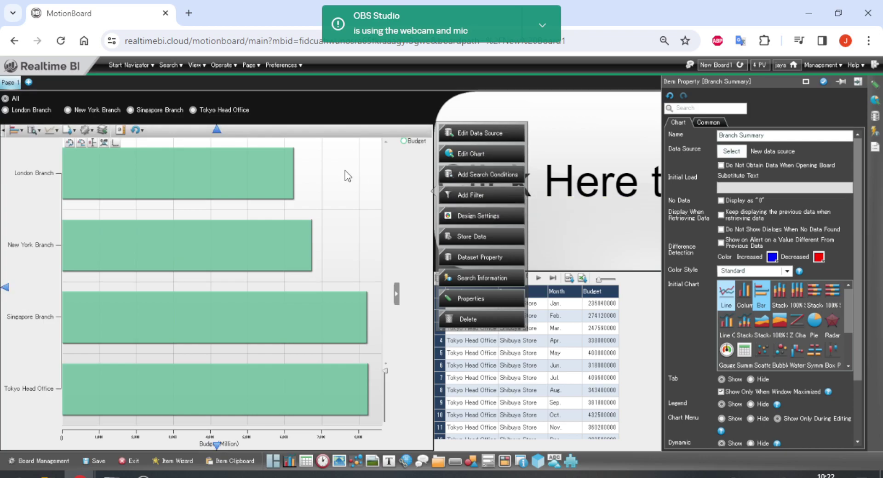
left_click(506, 219)
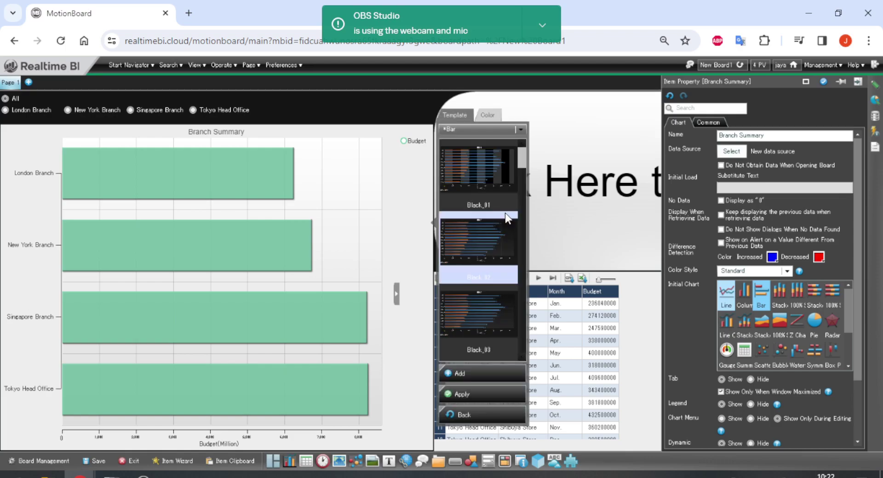
left_click(500, 182)
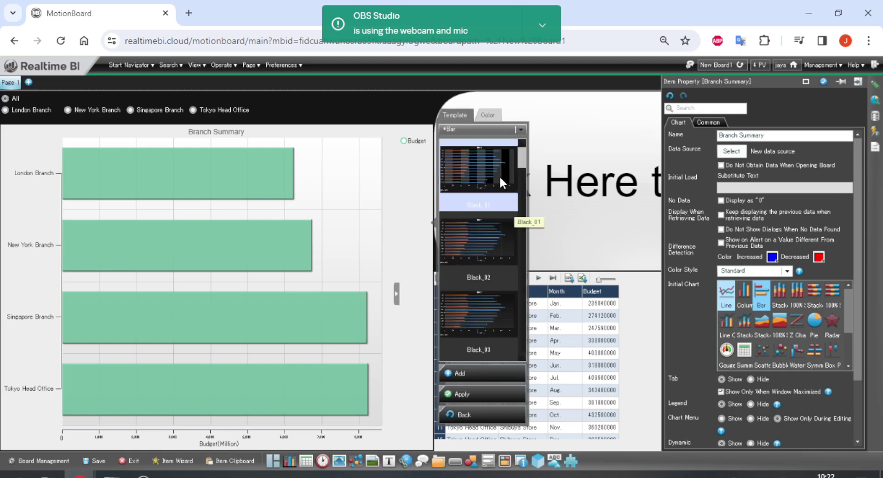
scroll(498, 175, "down", 8)
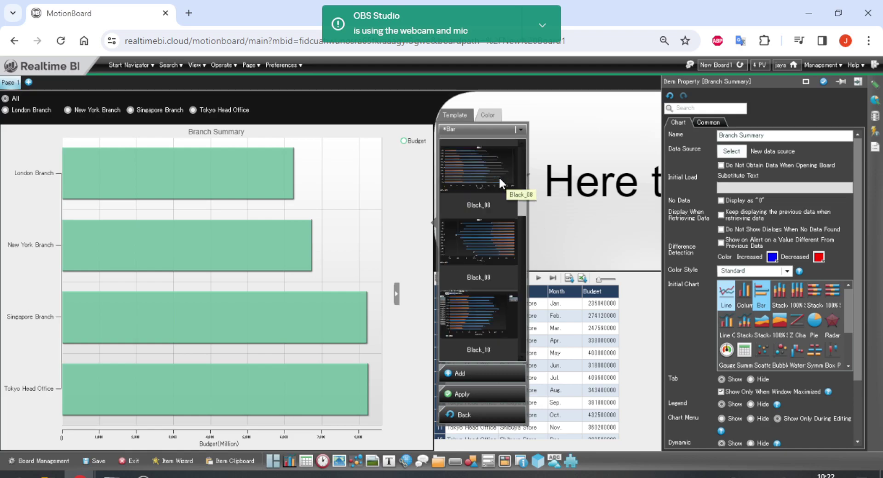
scroll(498, 176, "up", 3)
left_click(478, 180)
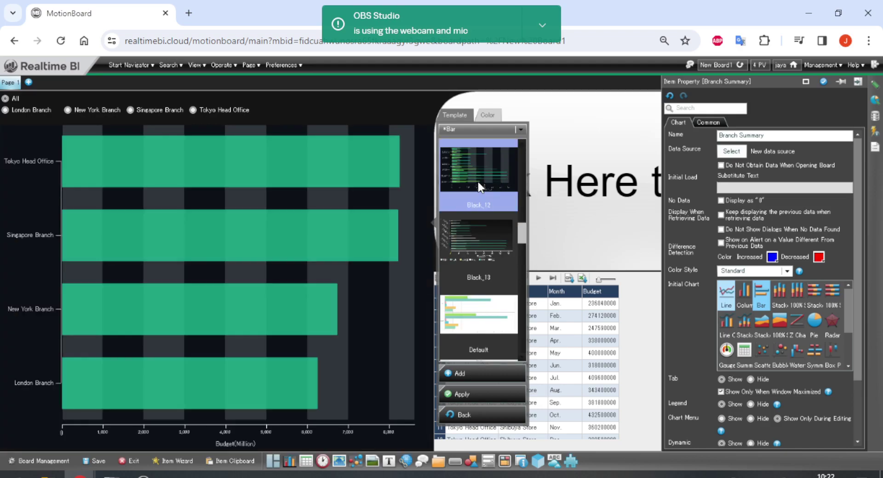
Preview several bar design templates on the chart in turn, including Black_02 and a white one with yellow bars
scroll(479, 183, "up", 5)
left_click(501, 223)
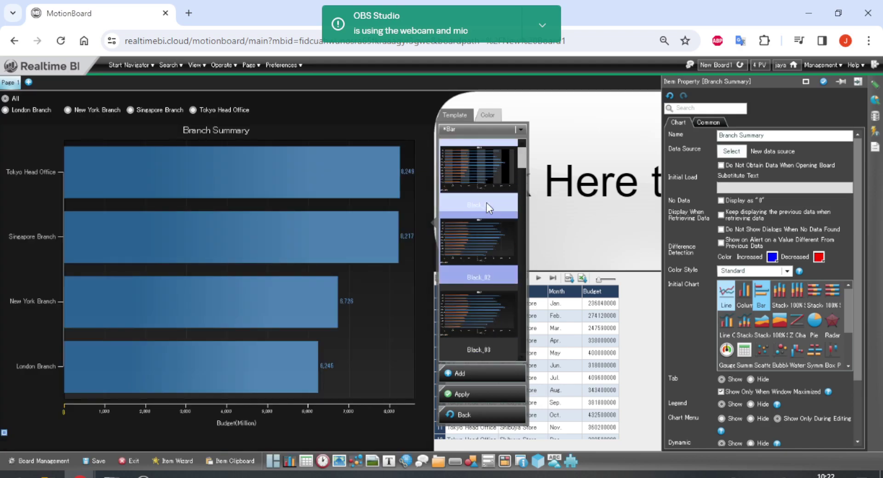
left_click(486, 203)
left_click(499, 227)
scroll(497, 238, "up", 3)
left_click(498, 239)
scroll(499, 238, "down", 2)
left_click(498, 242)
scroll(493, 248, "down", 3)
left_click(494, 245)
scroll(494, 245, "down", 4)
left_click(495, 245)
scroll(494, 245, "down", 3)
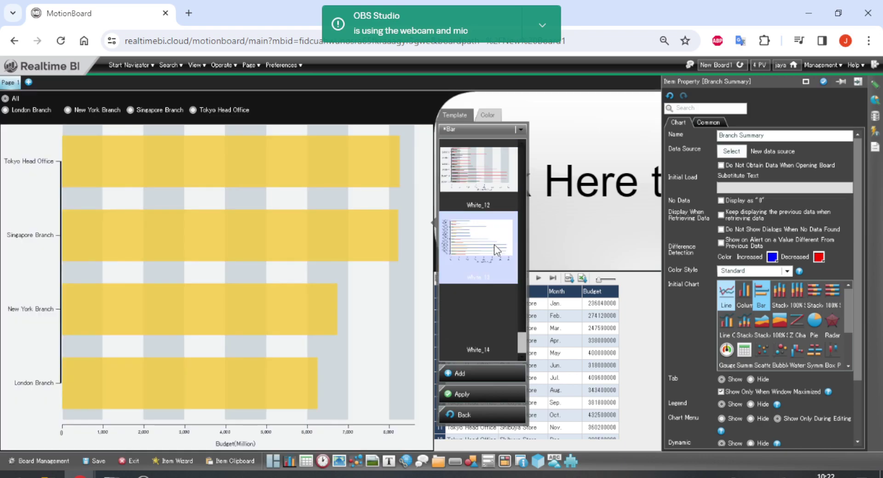
Switch the chart's design preview back to the Black_02 bar template
scroll(492, 266, "up", 10)
scroll(492, 266, "down", 4)
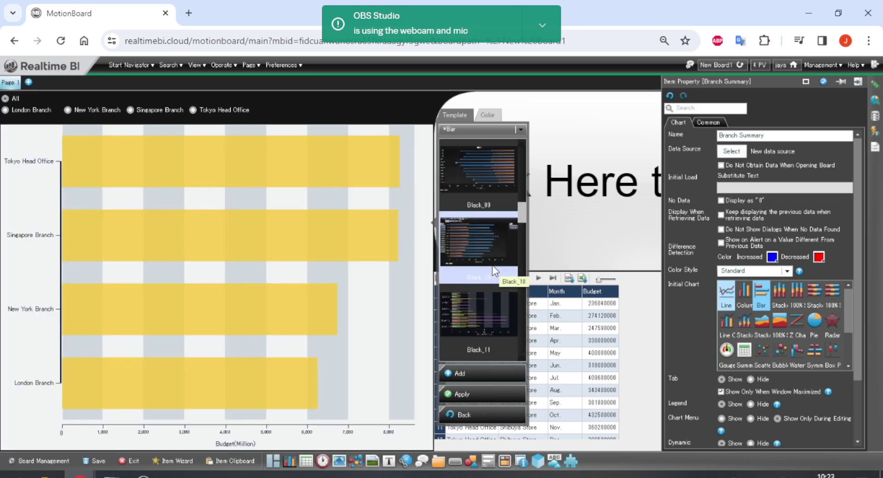
left_click(459, 279)
scroll(471, 245, "up", 7)
left_click(484, 194)
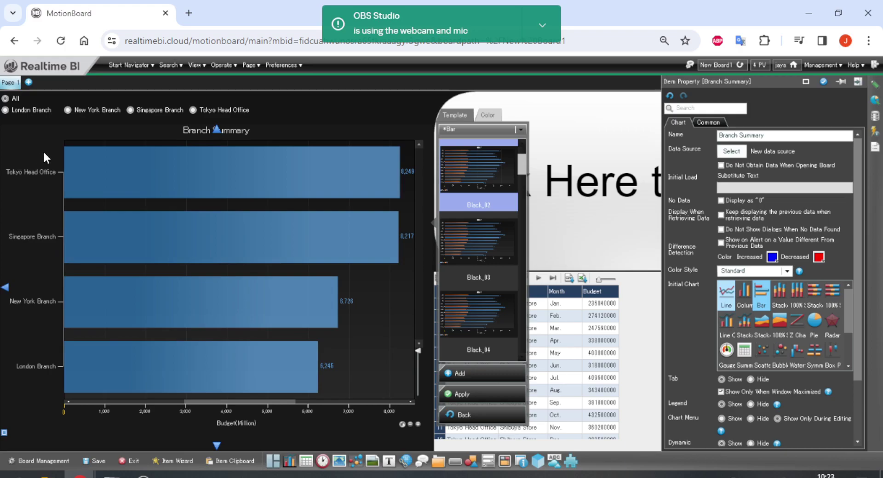
Choose the Black_11 bar template and apply it to the Branch Summary chart
scroll(479, 259, "down", 3)
scroll(483, 253, "down", 5)
left_click(495, 238)
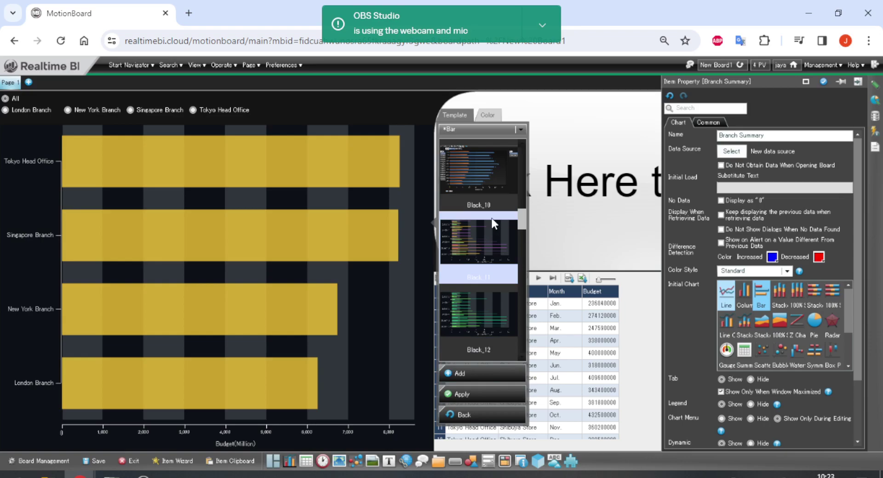
scroll(492, 224, "up", 5)
scroll(492, 224, "up", 4)
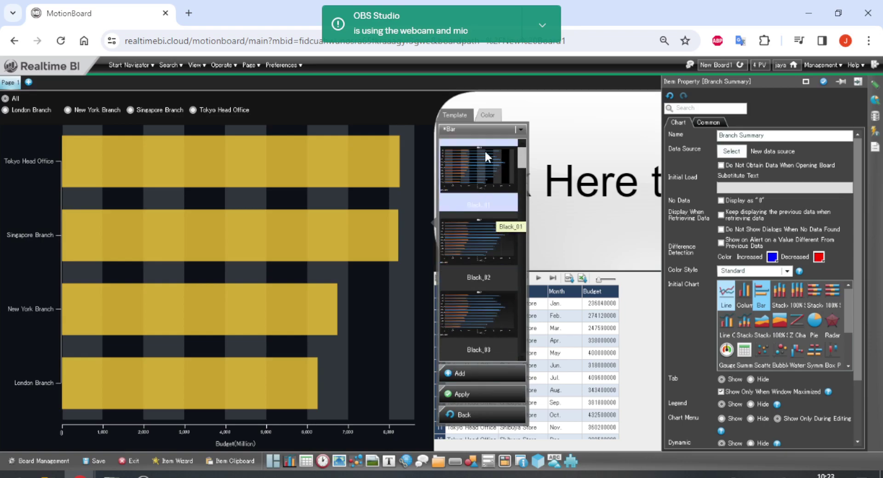
left_click(488, 390)
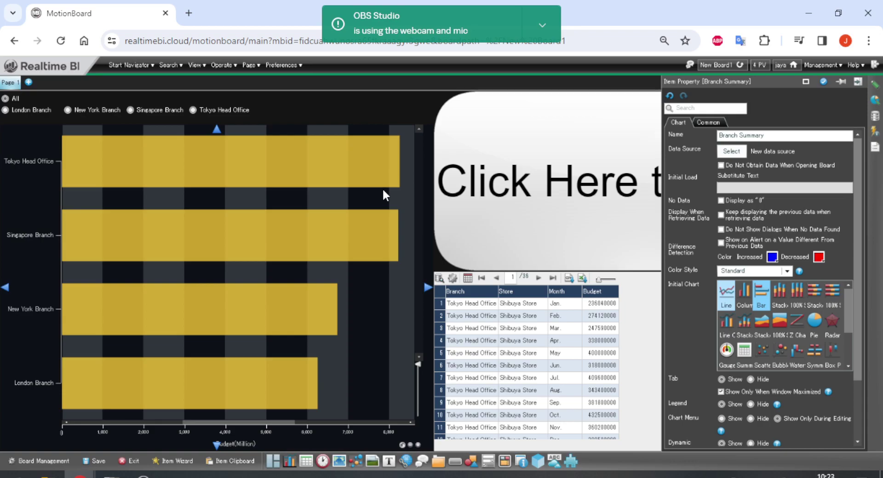
mouse_move(383, 187)
mouse_move(274, 236)
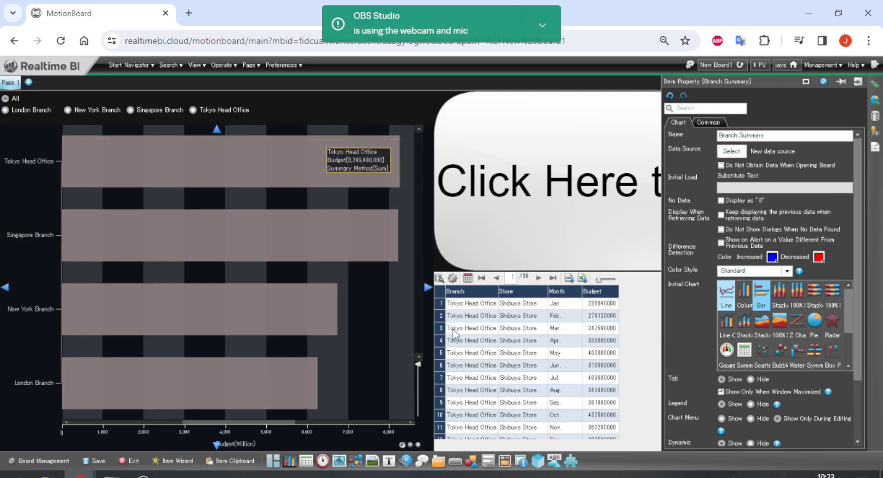
left_click(363, 160)
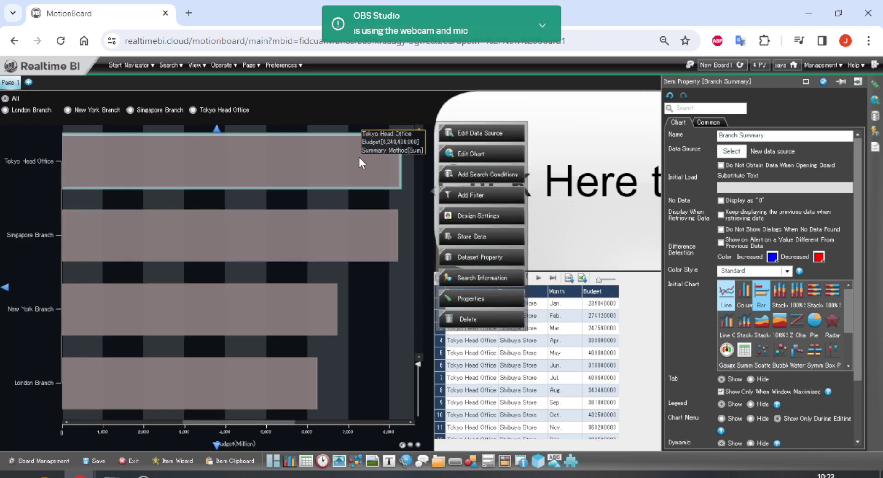
right_click(359, 158)
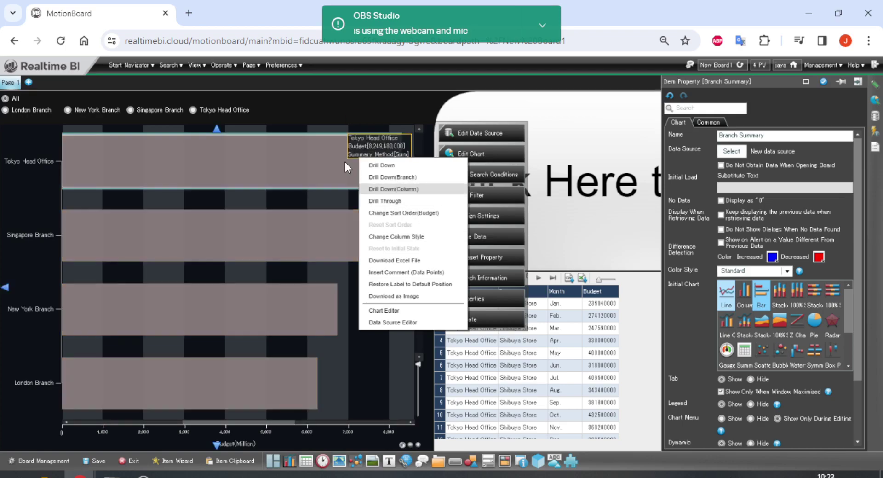
right_click(297, 194)
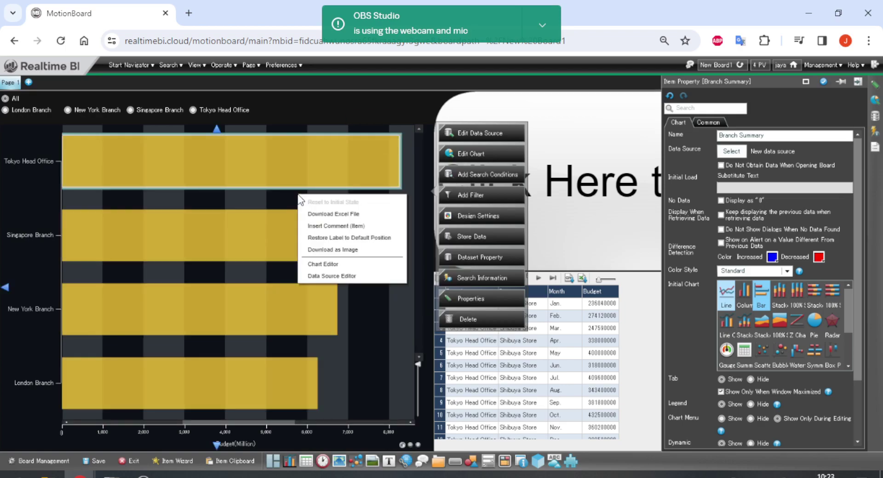
left_click(363, 114)
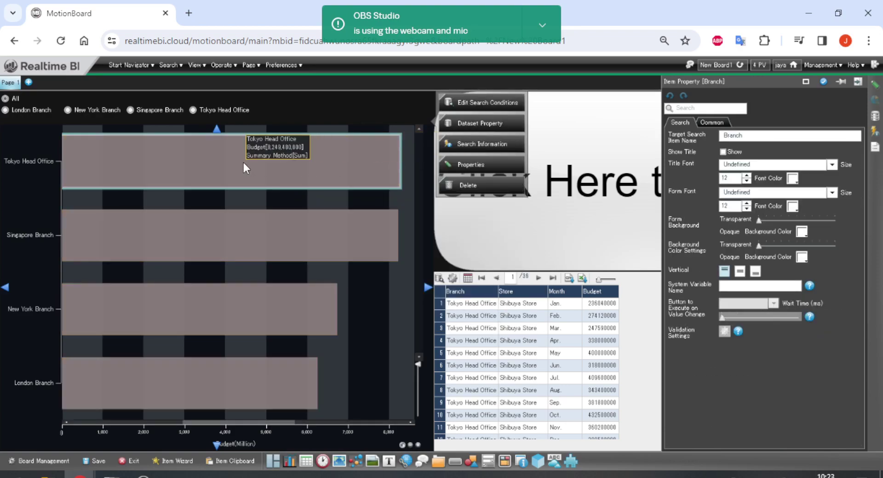
Examine the color settings in the Tokyo Head Office bar's column style and close them without changes
right_click(244, 163)
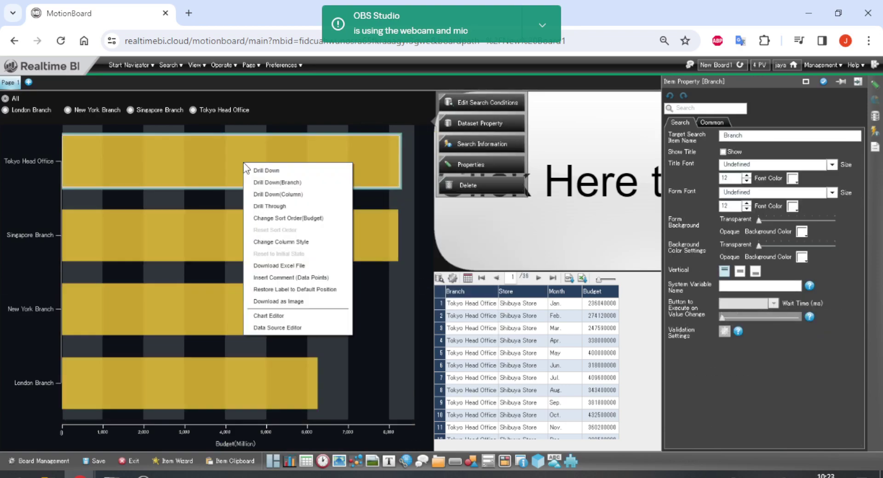
left_click(303, 241)
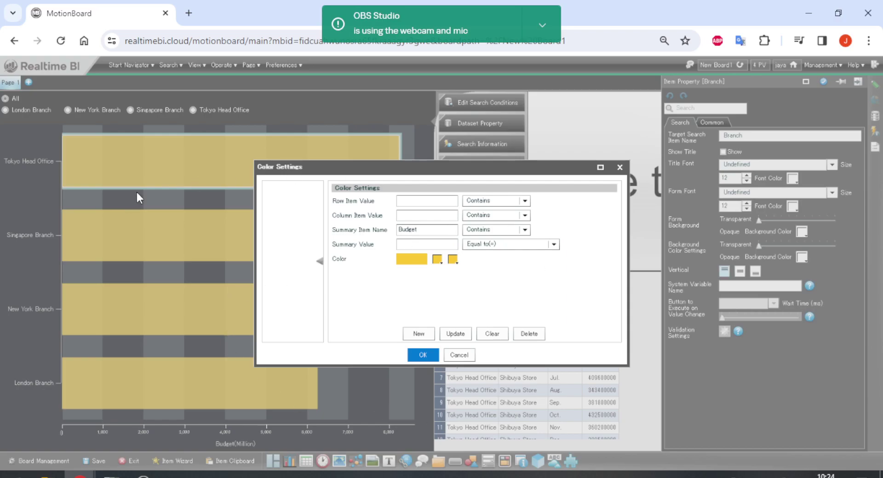
left_click(619, 167)
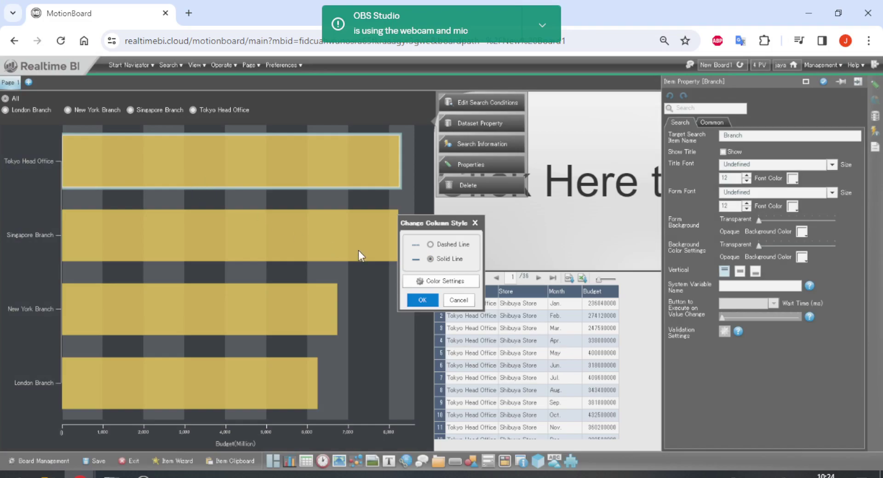
left_click(475, 223)
left_click(215, 200)
left_click(491, 143)
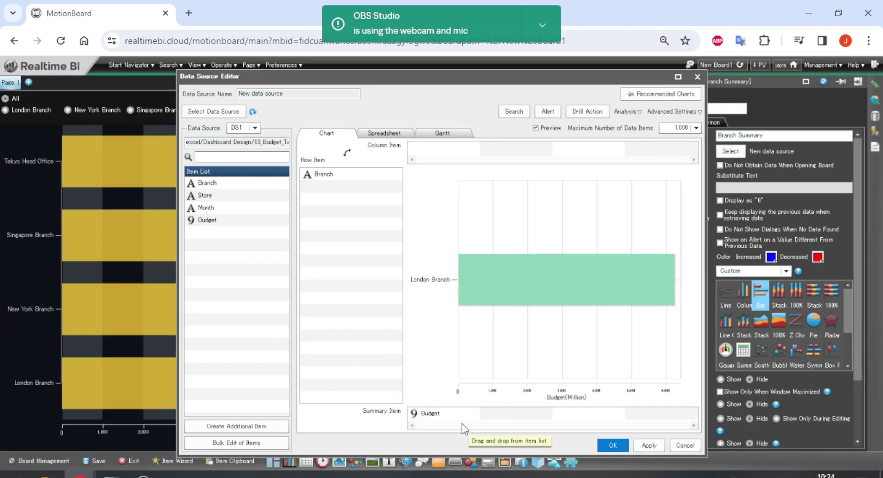
left_click(684, 445)
In the color settings of the Tokyo Head Office bar's column style, set both gradient colors to red for the Budget item
right_click(268, 166)
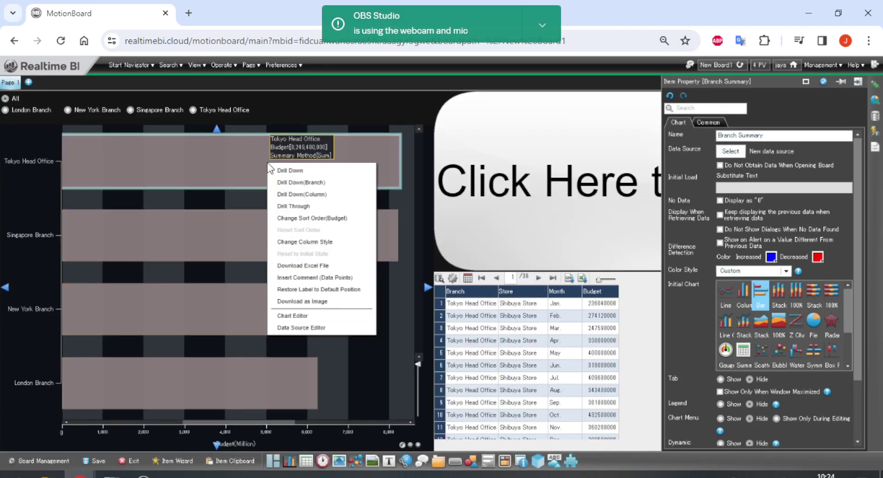
left_click(332, 242)
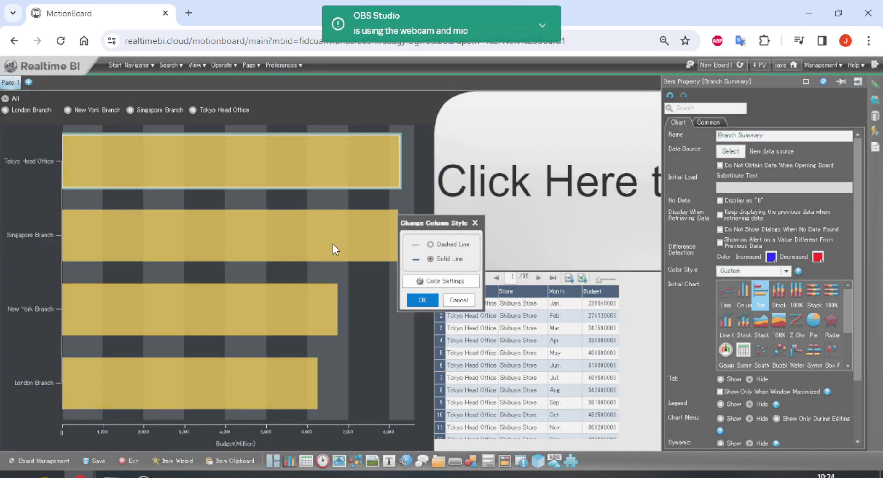
left_click(415, 281)
left_click(417, 232)
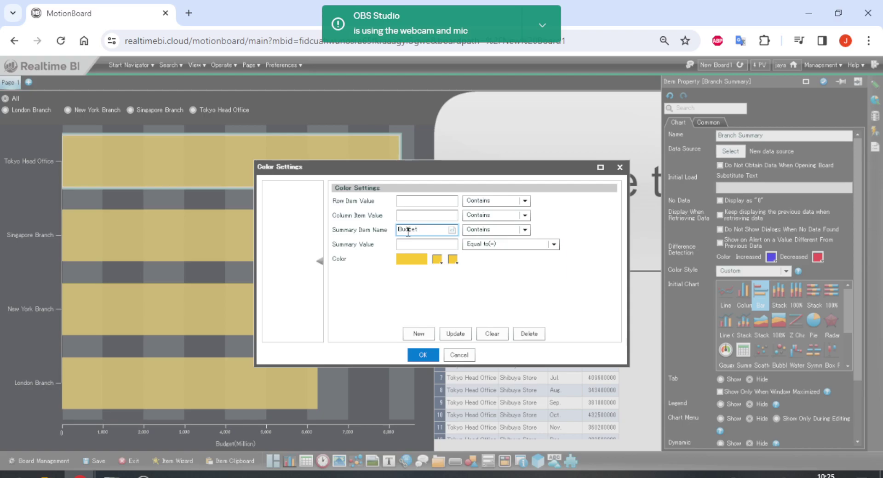
double_click(408, 231)
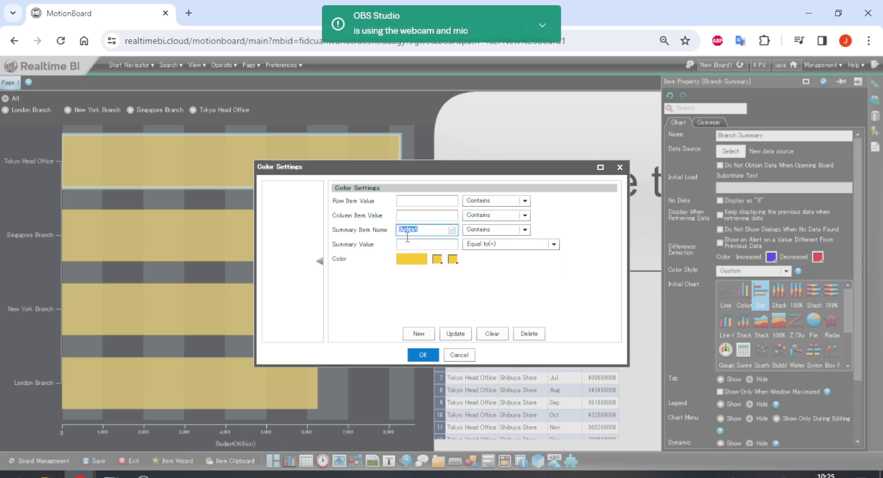
left_click(437, 259)
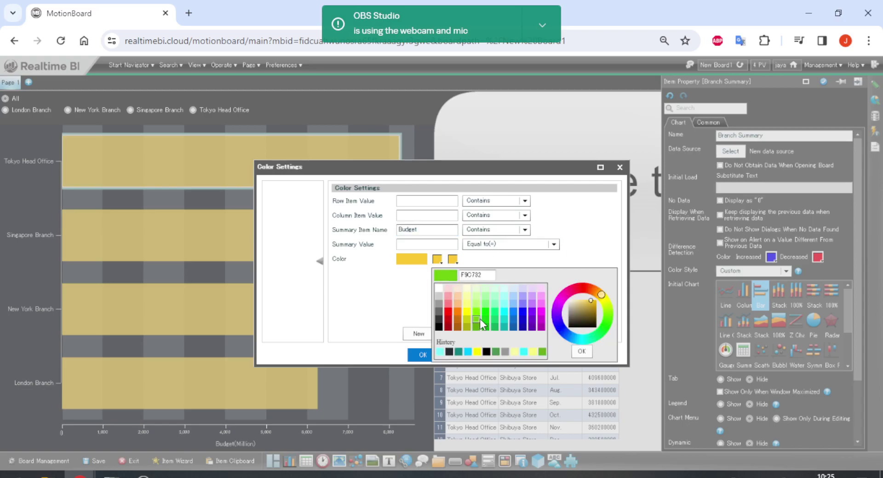
left_click(450, 310)
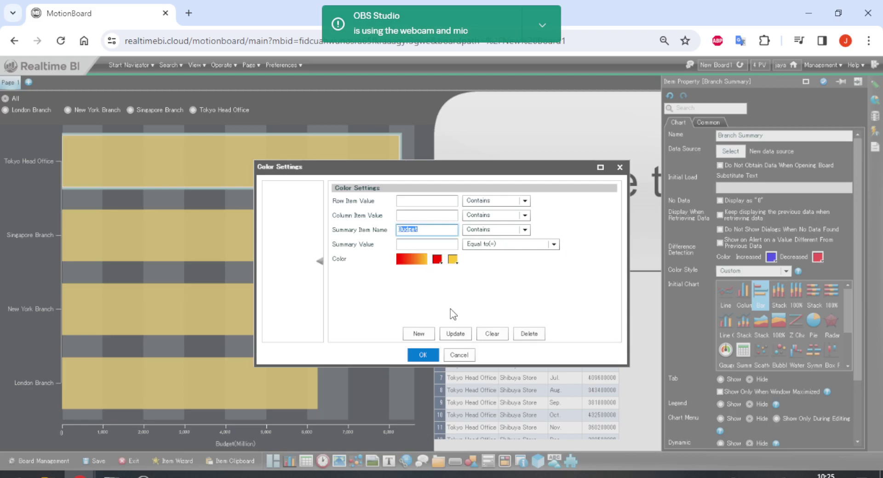
left_click(453, 260)
left_click(463, 311)
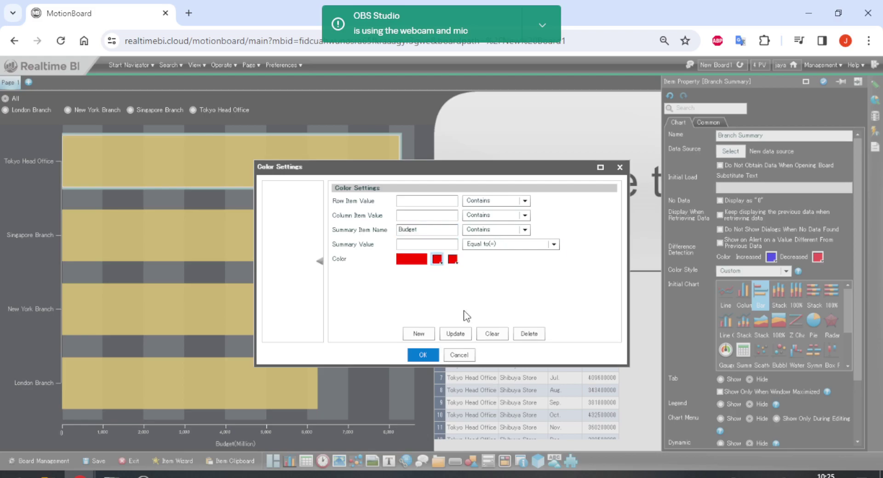
left_click(437, 260)
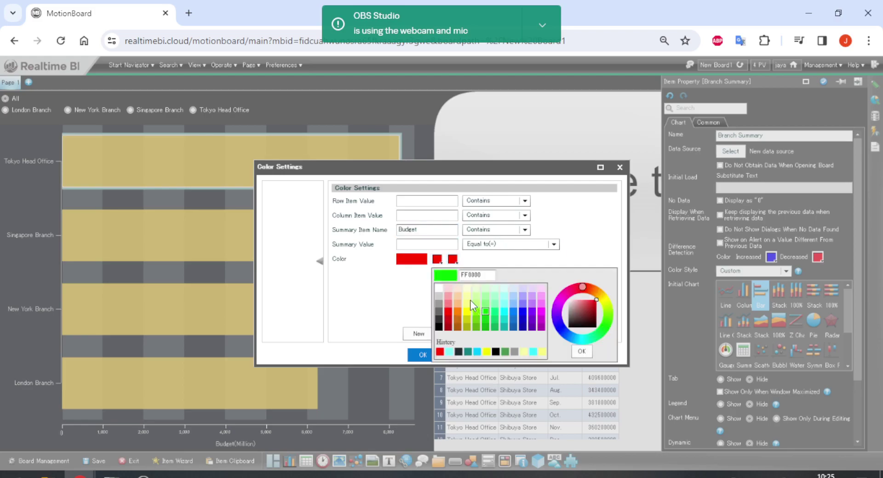
left_click(395, 308)
left_click(453, 260)
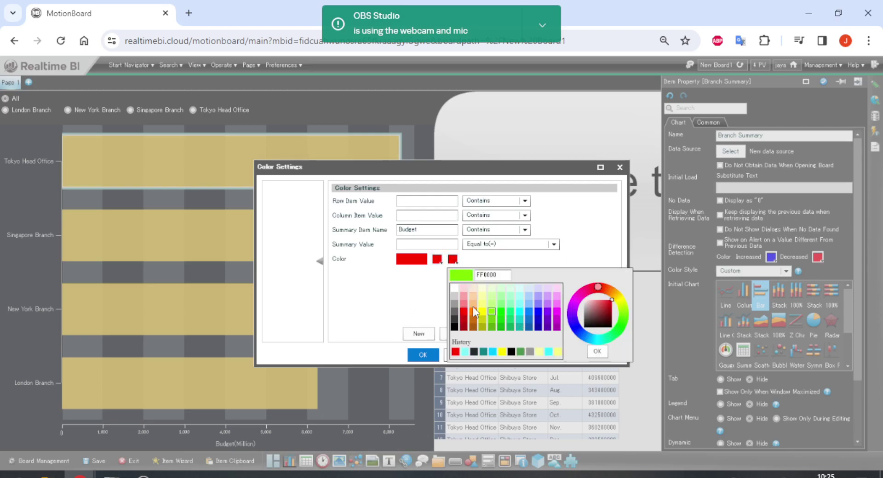
left_click(424, 309)
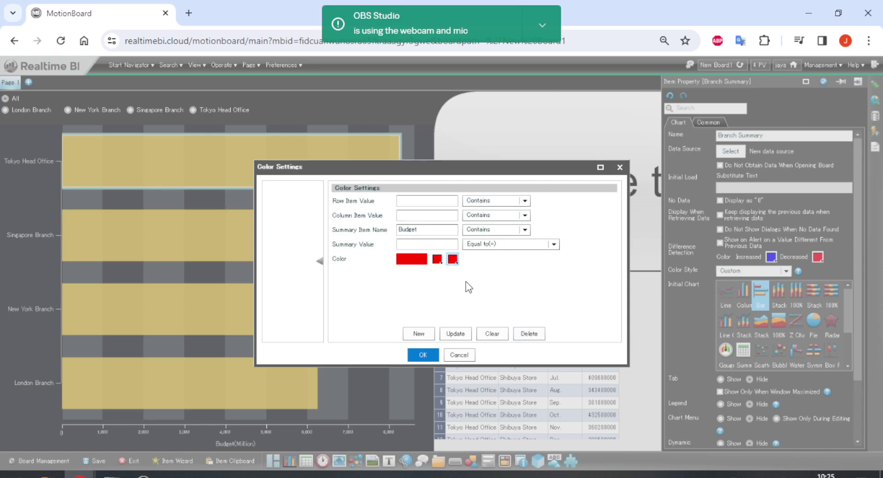
left_click(437, 260)
left_click(452, 258)
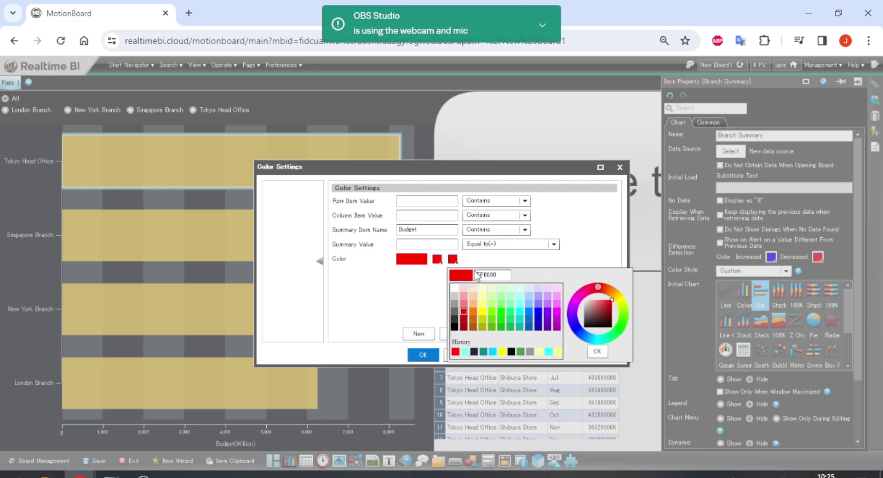
left_click(372, 289)
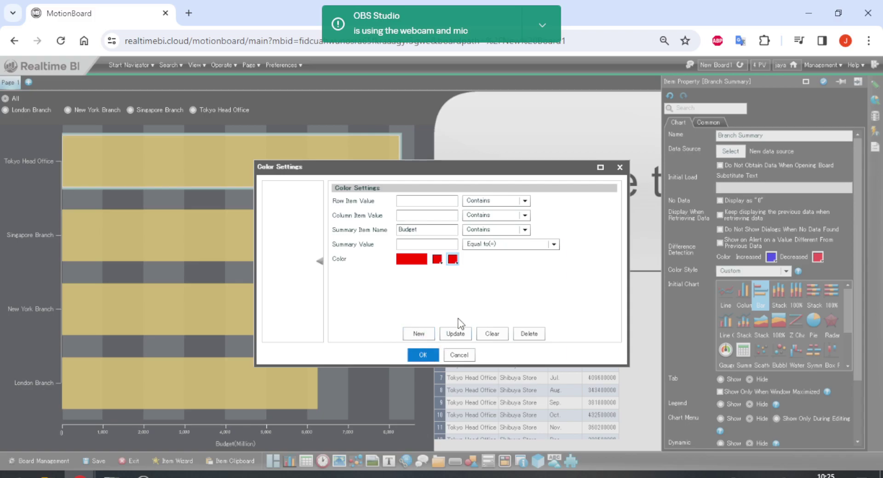
Add the red setting as a new Budget color rule and apply it to the Branch Summary chart
left_click(418, 334)
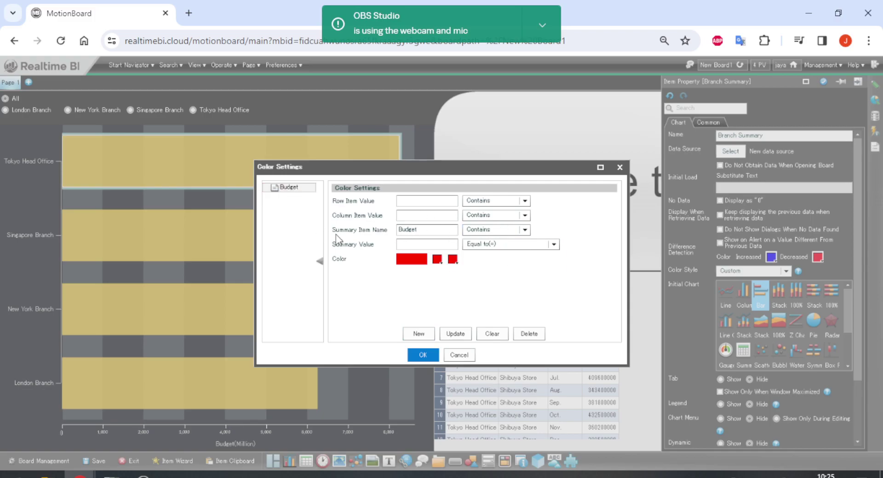
left_click(422, 354)
left_click(427, 306)
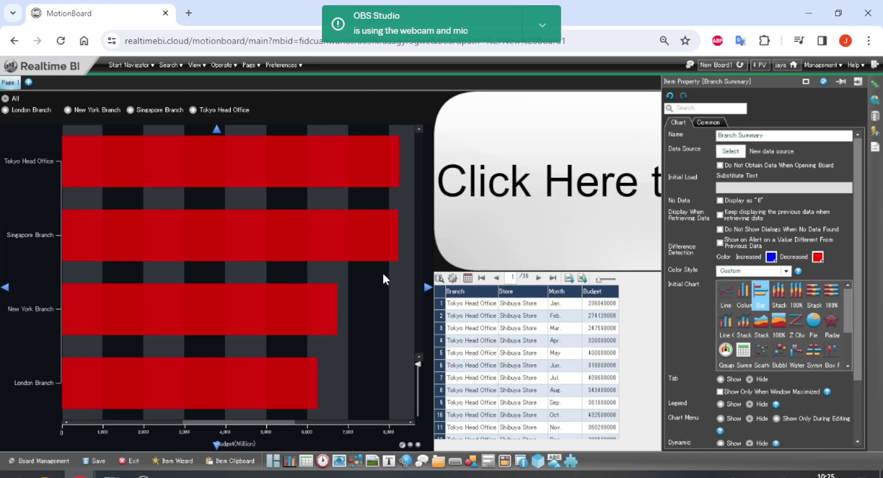
Update the Budget color rule to a gradient from light green to cyan and apply it to the chart
right_click(326, 162)
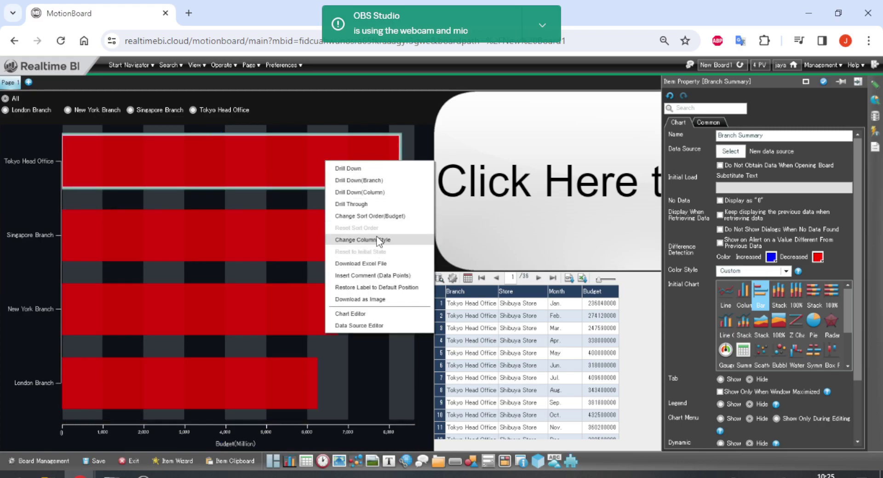
left_click(377, 239)
left_click(429, 280)
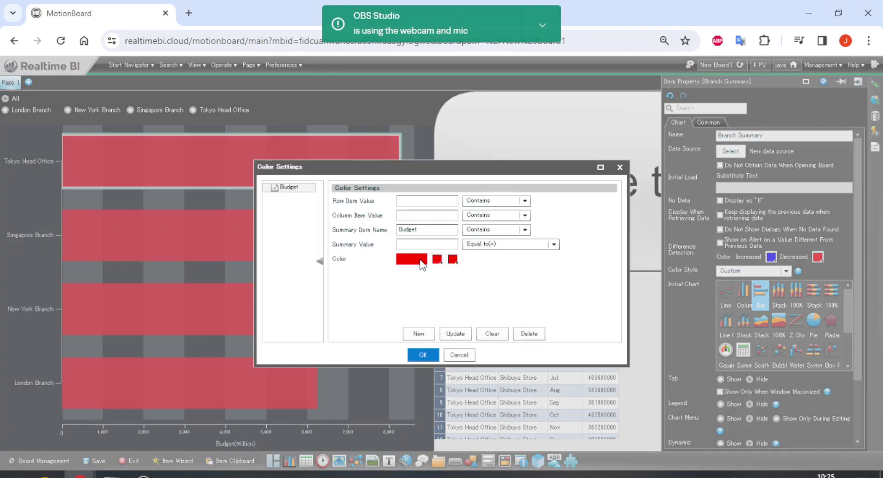
left_click(437, 259)
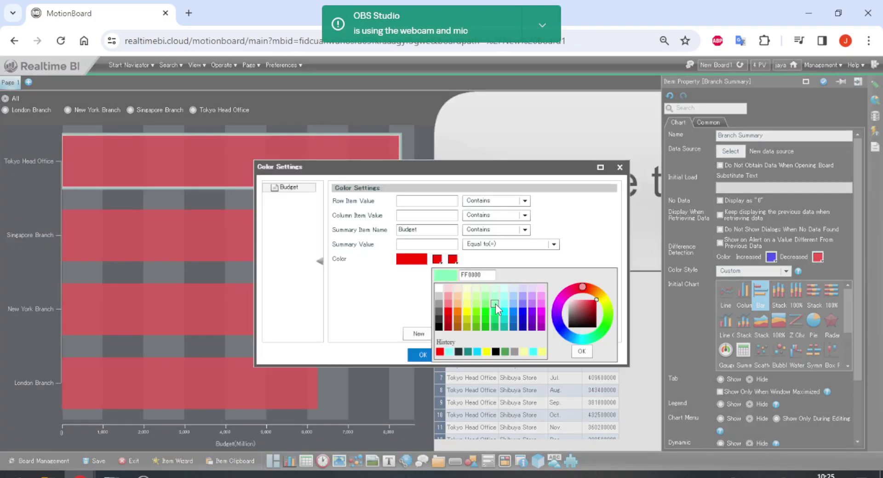
left_click(495, 305)
left_click(455, 262)
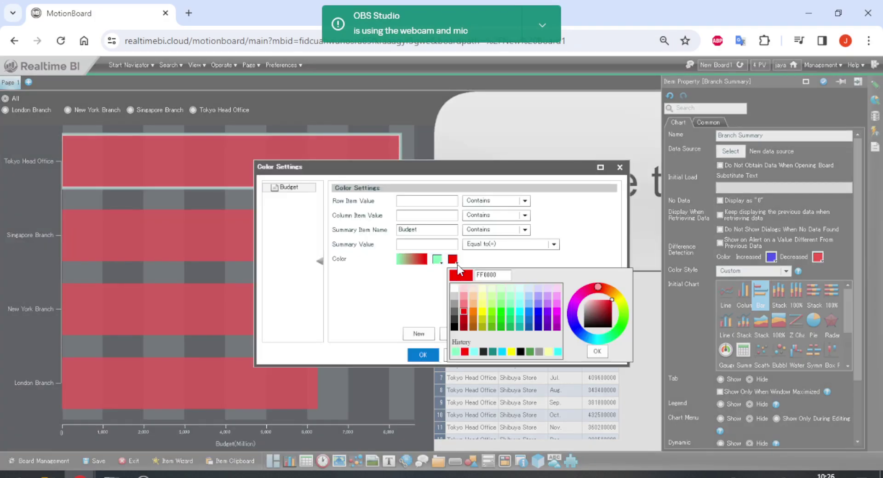
left_click(521, 312)
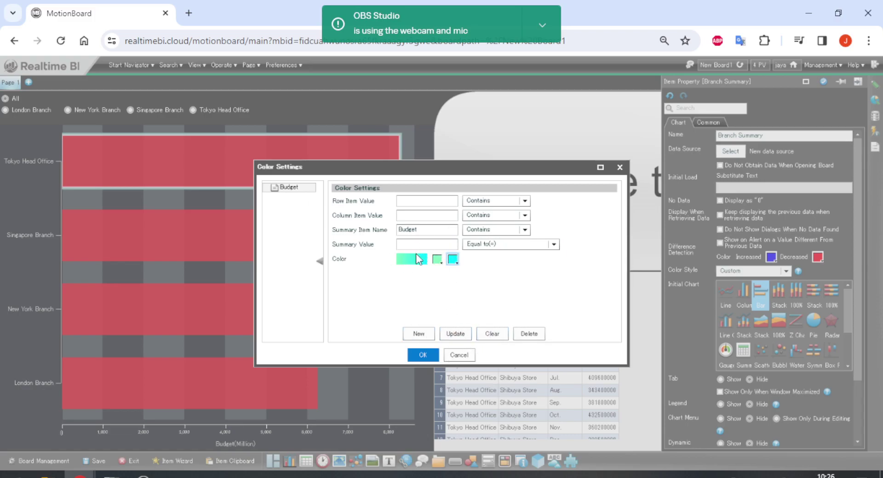
left_click(457, 333)
left_click(422, 355)
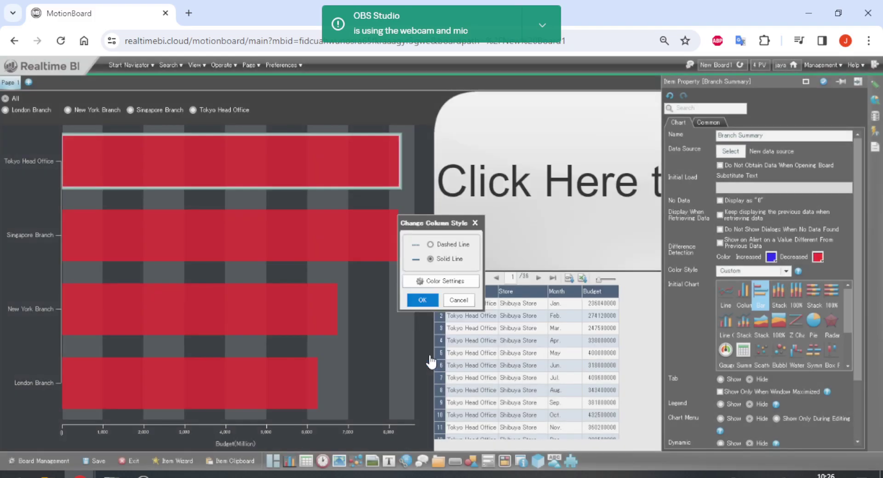
left_click(416, 300)
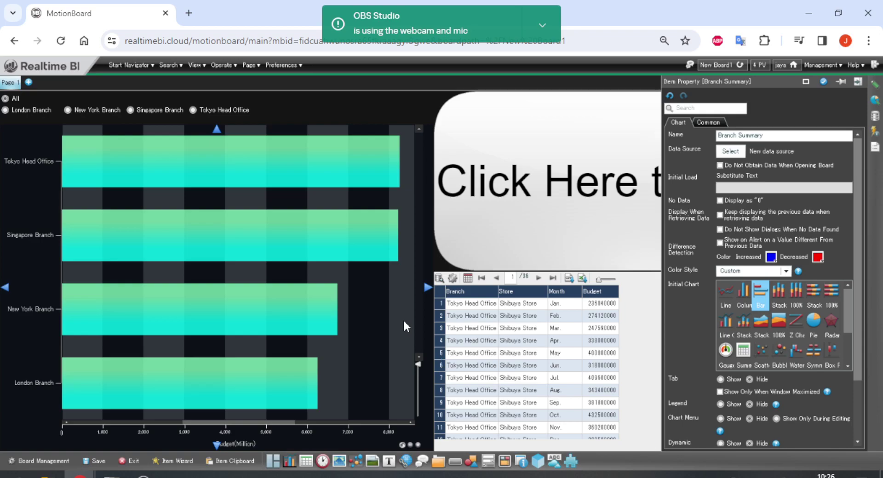
In the color settings of the Singapore Branch bar's column style, set the summary item name to Tokyo Head Office
right_click(352, 247)
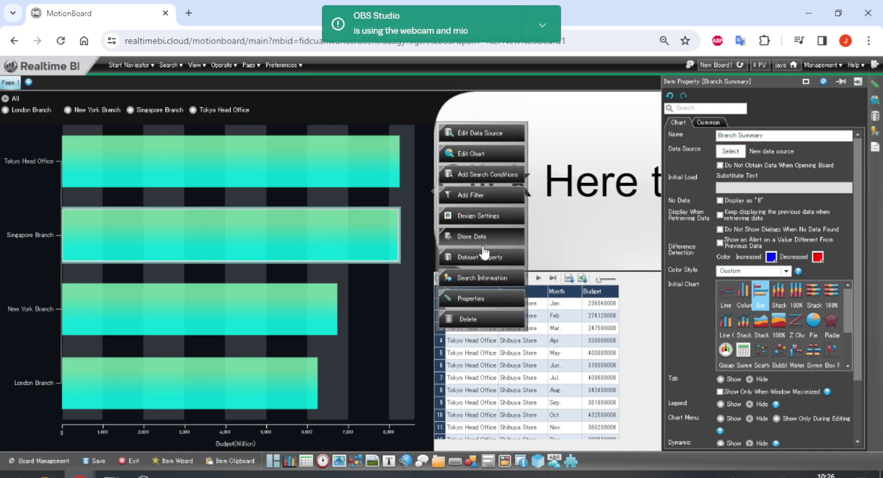
right_click(333, 223)
left_click(379, 302)
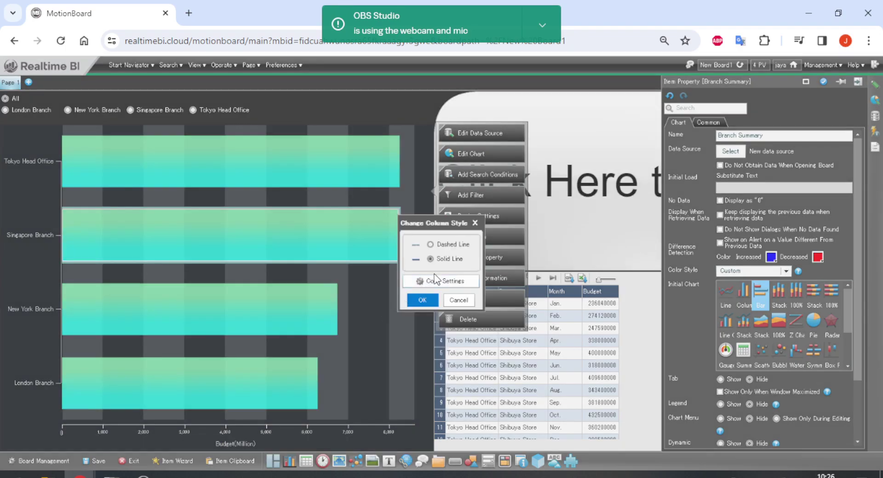
left_click(448, 282)
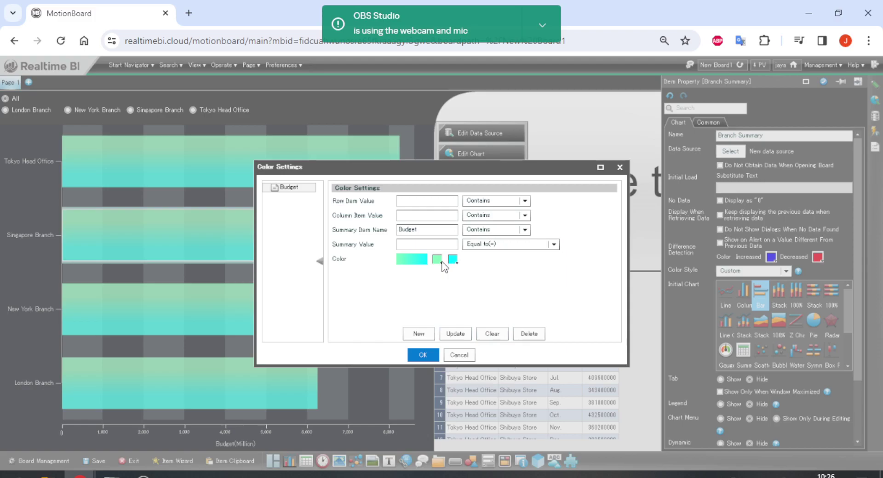
double_click(451, 230)
type("Tokyo Head Office")
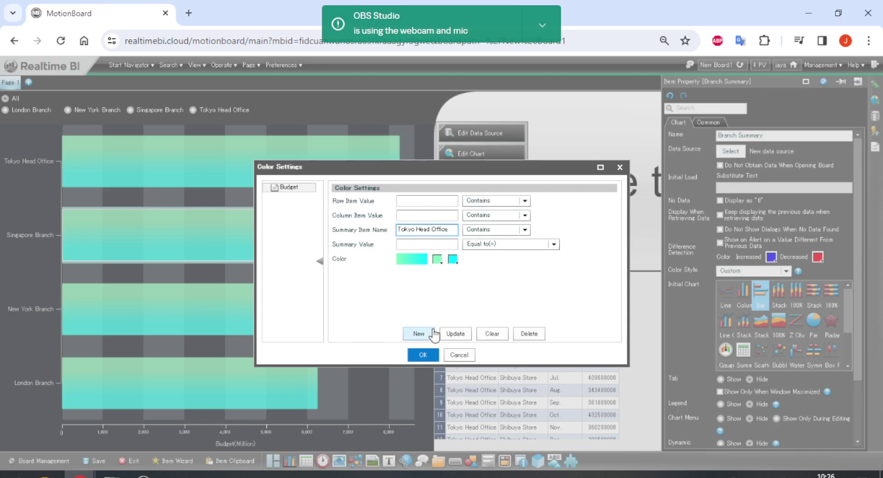
Set both gradient colors to dark gray, add them as a new Tokyo Head Office color rule, and apply the column style
left_click(436, 260)
left_click(438, 309)
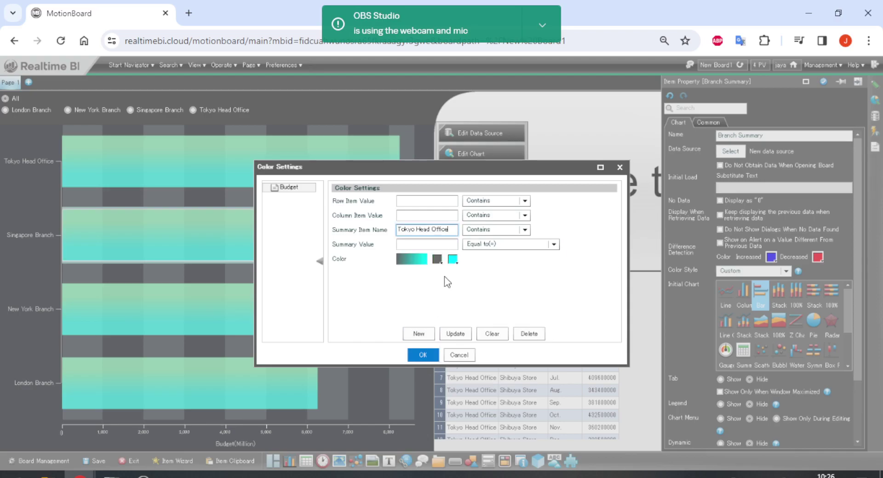
left_click(452, 260)
left_click(456, 314)
left_click(426, 333)
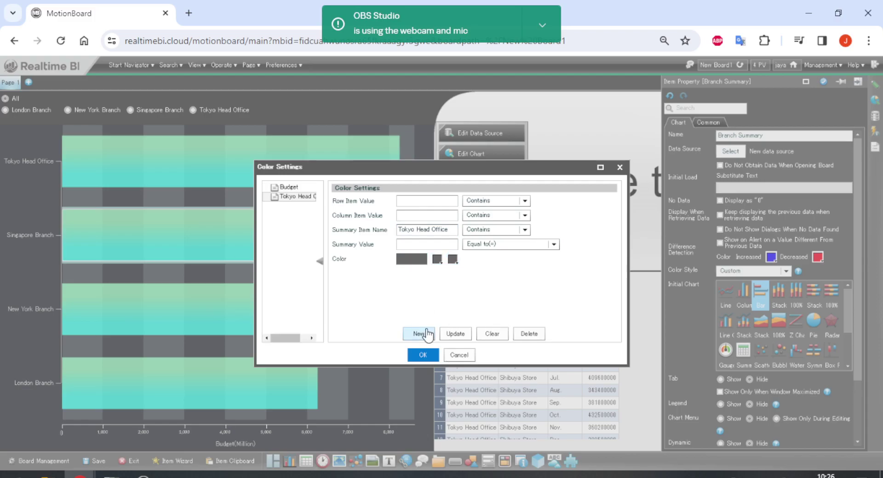
left_click(423, 355)
left_click(422, 302)
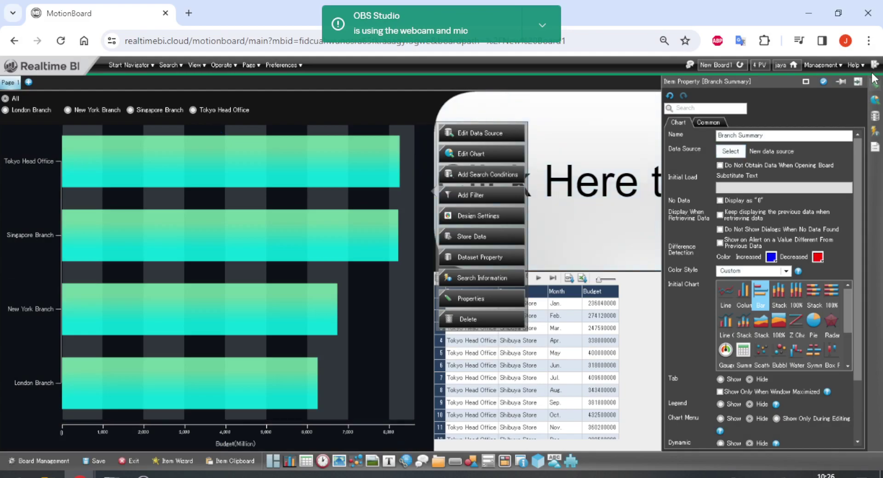
Close the item properties and set the Branch Summary chart's initial display to Column in the chart editor
left_click(858, 83)
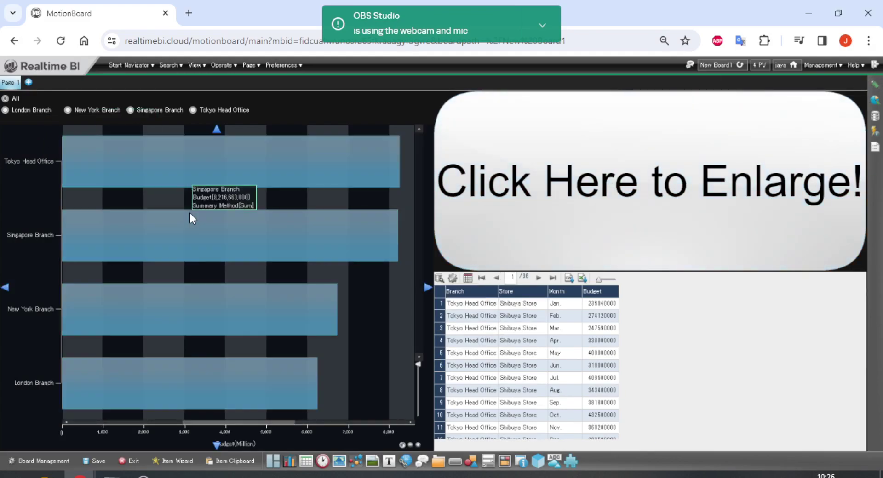
right_click(185, 210)
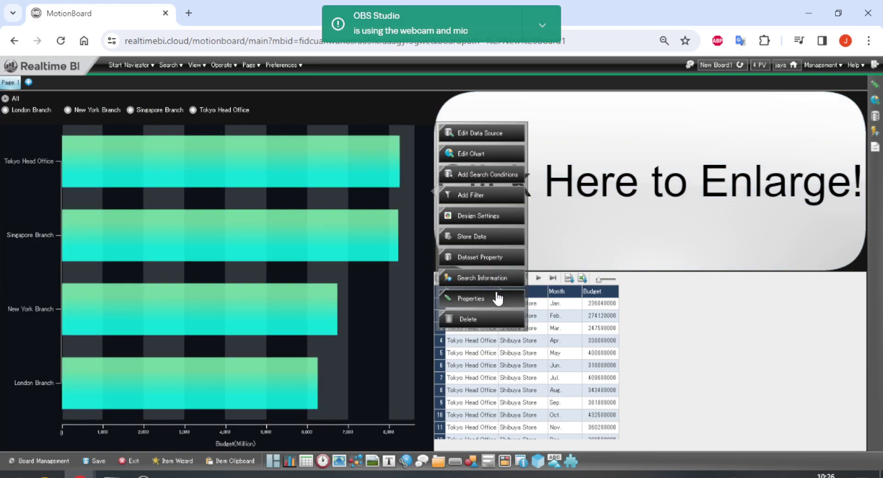
left_click(471, 154)
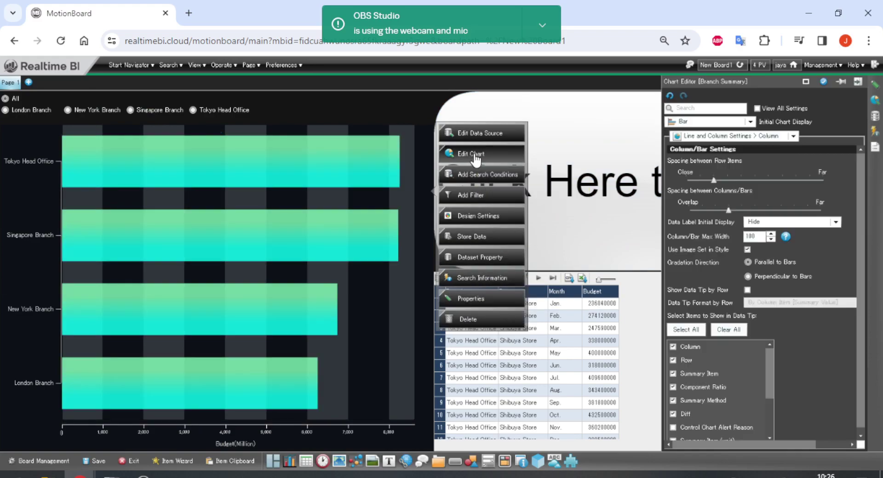
left_click(718, 136)
left_click(709, 122)
left_click(578, 153)
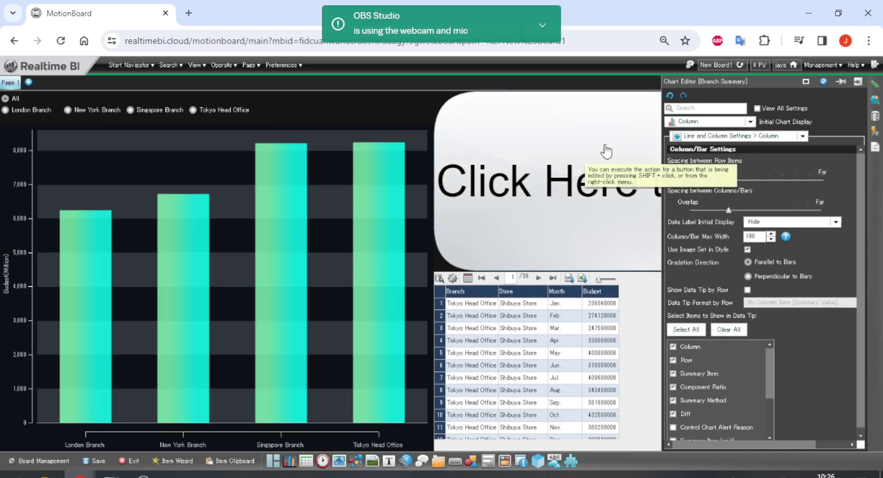
Set the Branch Summary chart's initial display to Line and close the chart editor
left_click(687, 122)
left_click(572, 135)
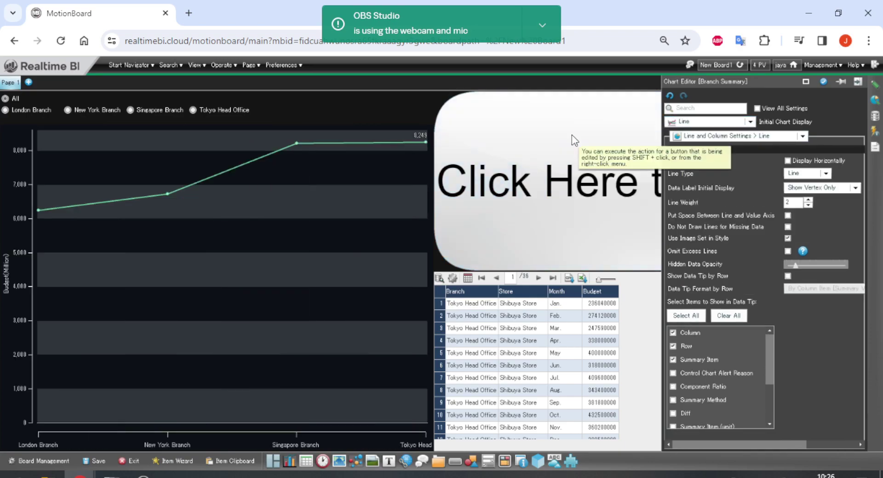
left_click(697, 120)
left_click(697, 122)
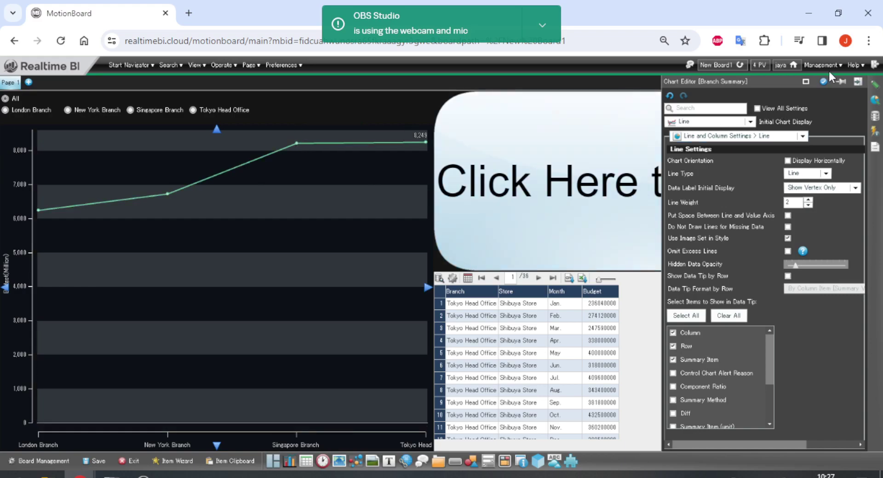
left_click(858, 82)
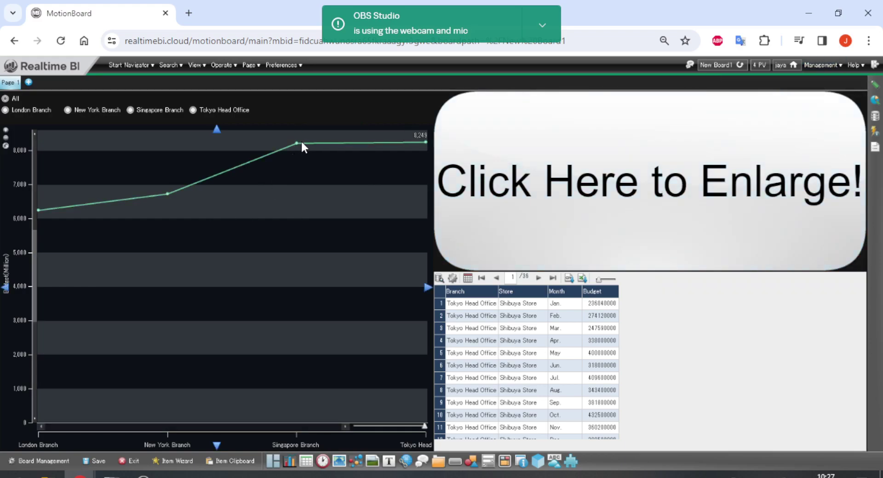
mouse_move(298, 144)
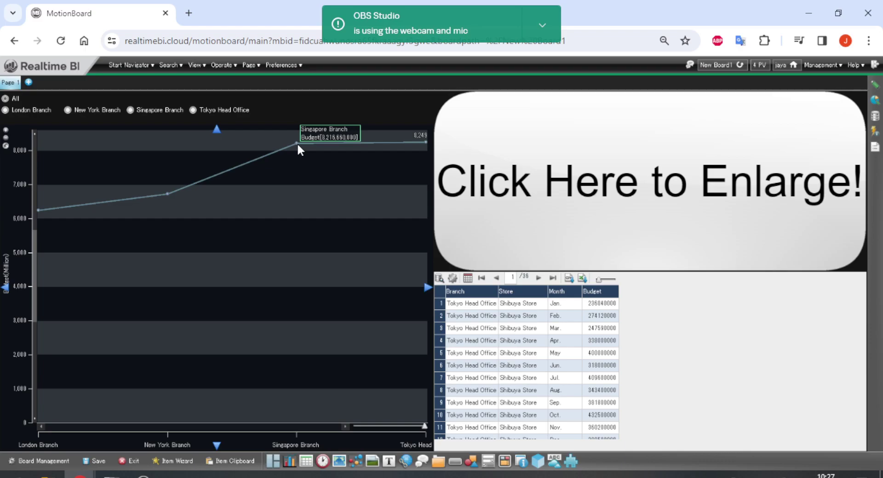
right_click(298, 144)
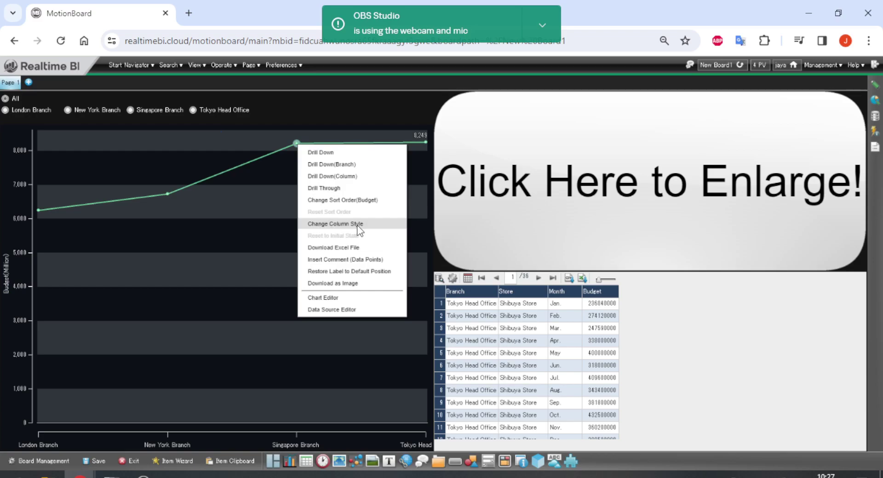
left_click(287, 174)
right_click(285, 176)
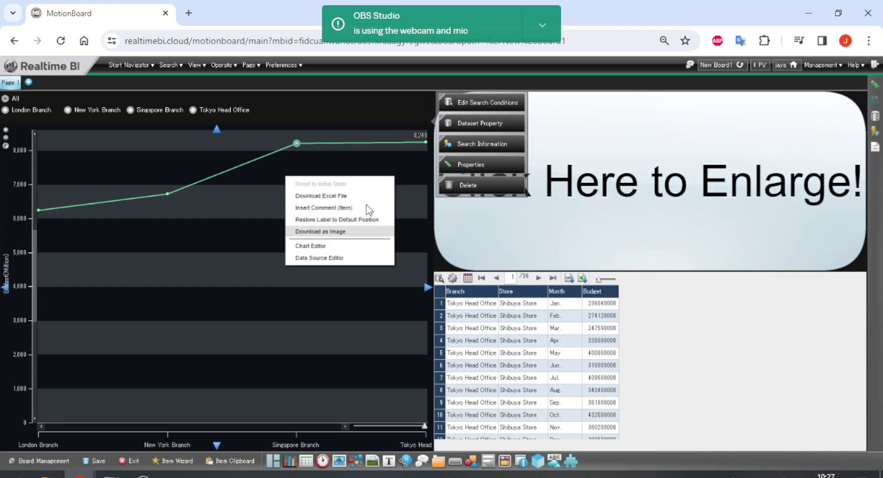
left_click(337, 136)
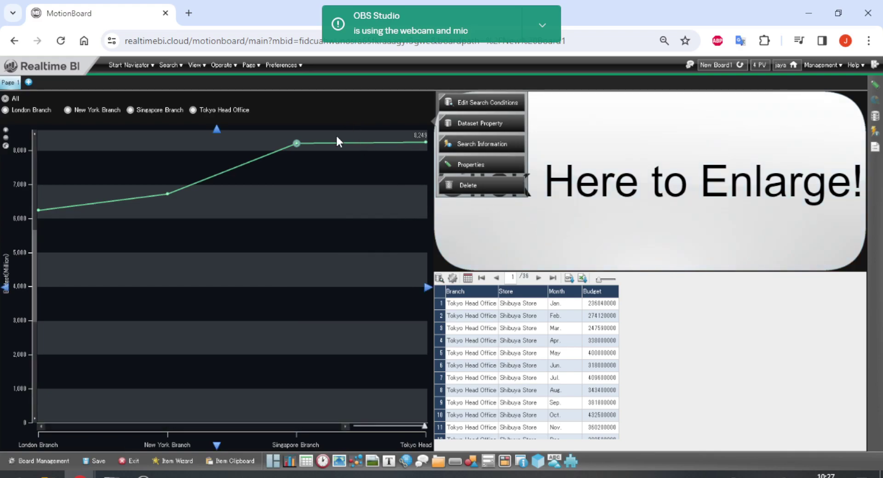
left_click(301, 146)
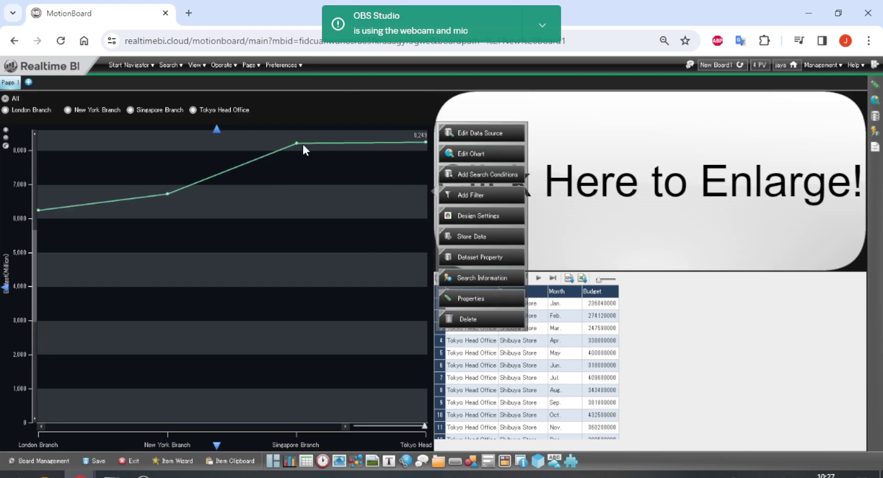
Delete the Tokyo Head Office color rule from the Singapore Branch point's column style color settings and apply the change
mouse_move(296, 143)
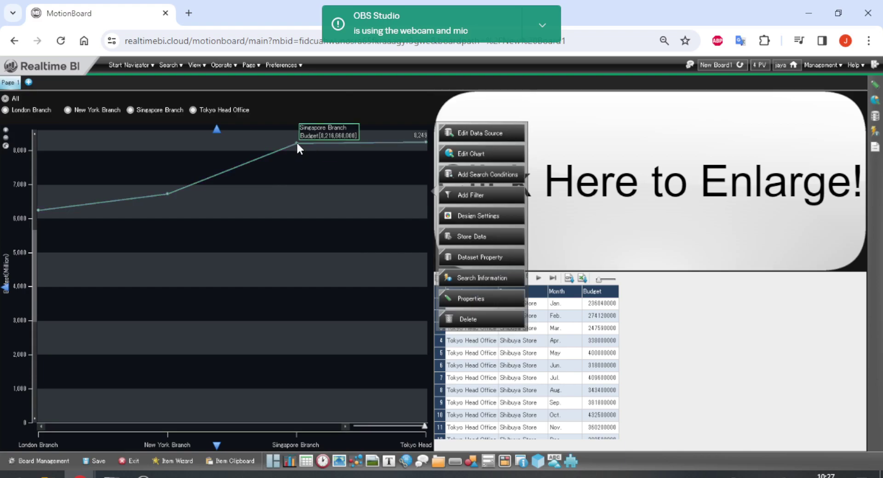
right_click(296, 142)
left_click(350, 223)
left_click(437, 285)
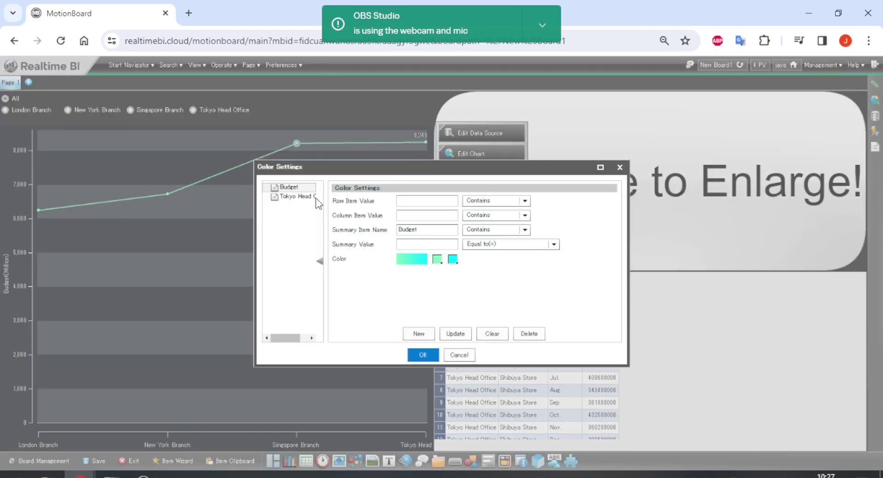
left_click(325, 208)
left_click(265, 263)
left_click(295, 196)
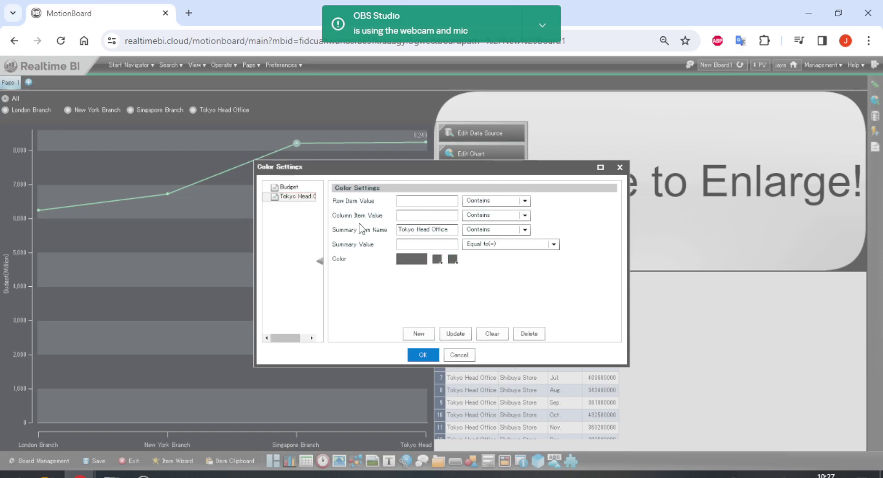
left_click(529, 334)
left_click(412, 356)
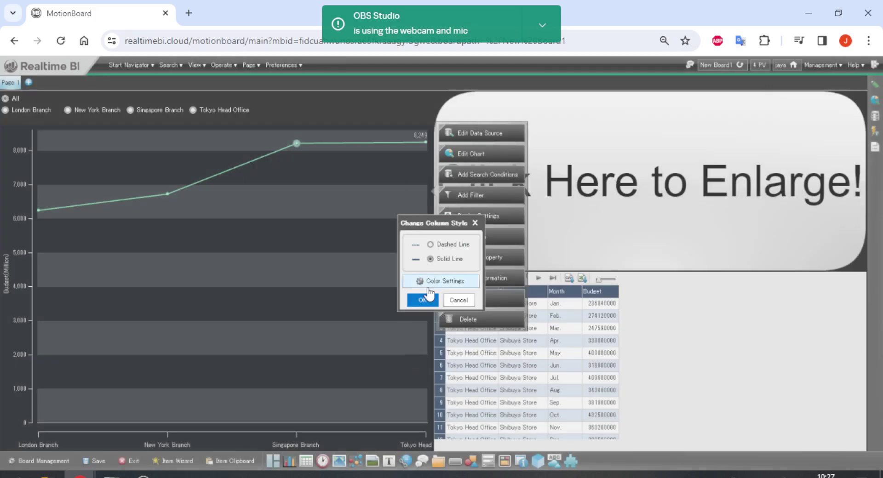
left_click(423, 300)
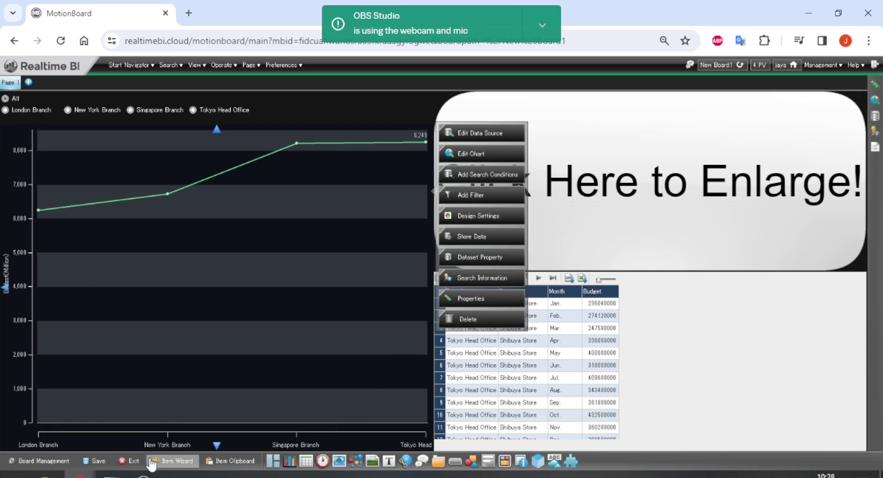
Save the definition of New Board1
left_click(97, 461)
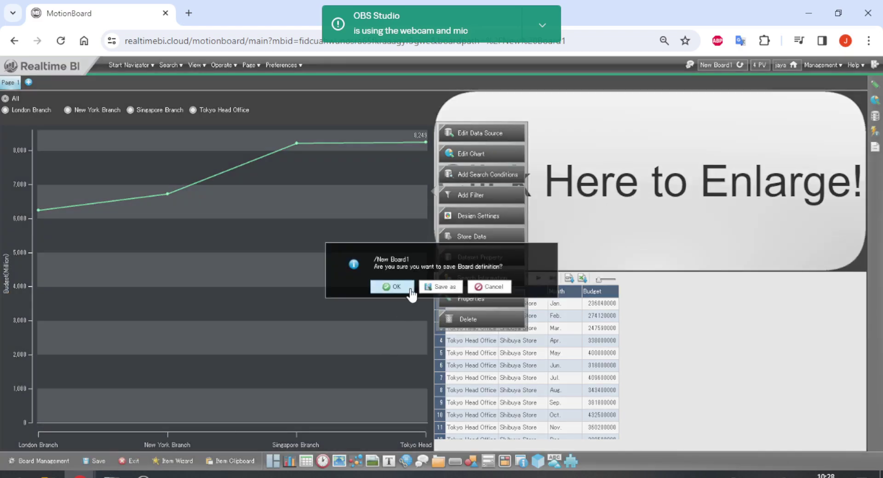